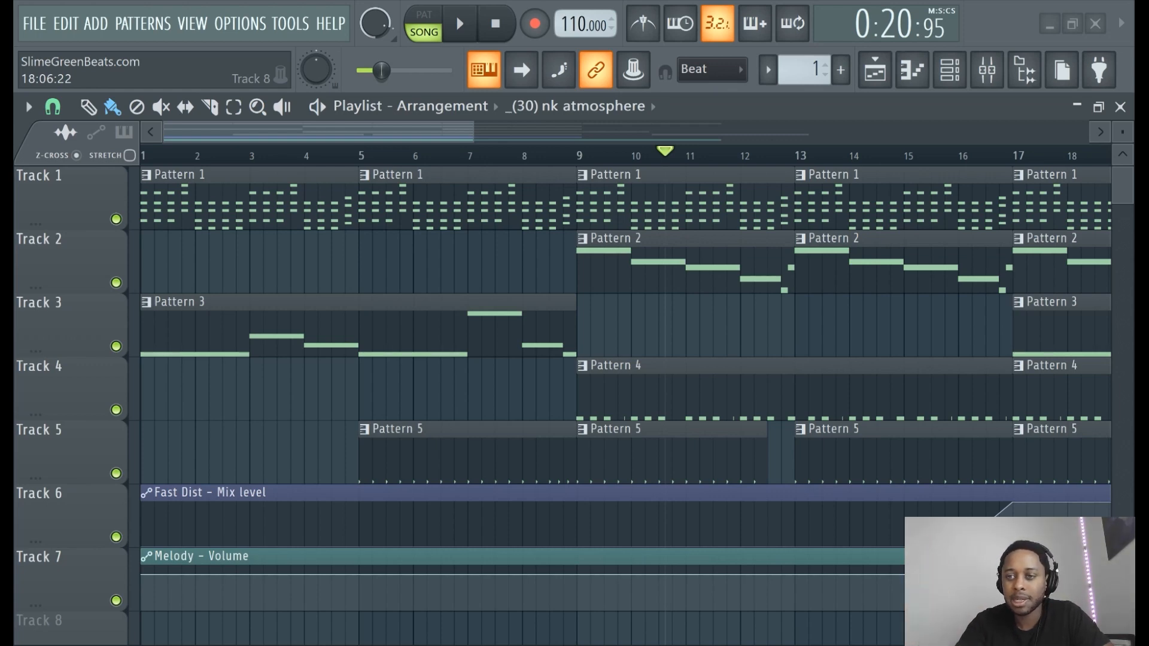
- Open the Mixer to show the Master, Melody, 808, Hat, Snare and Kick channels
left_click(999, 79)
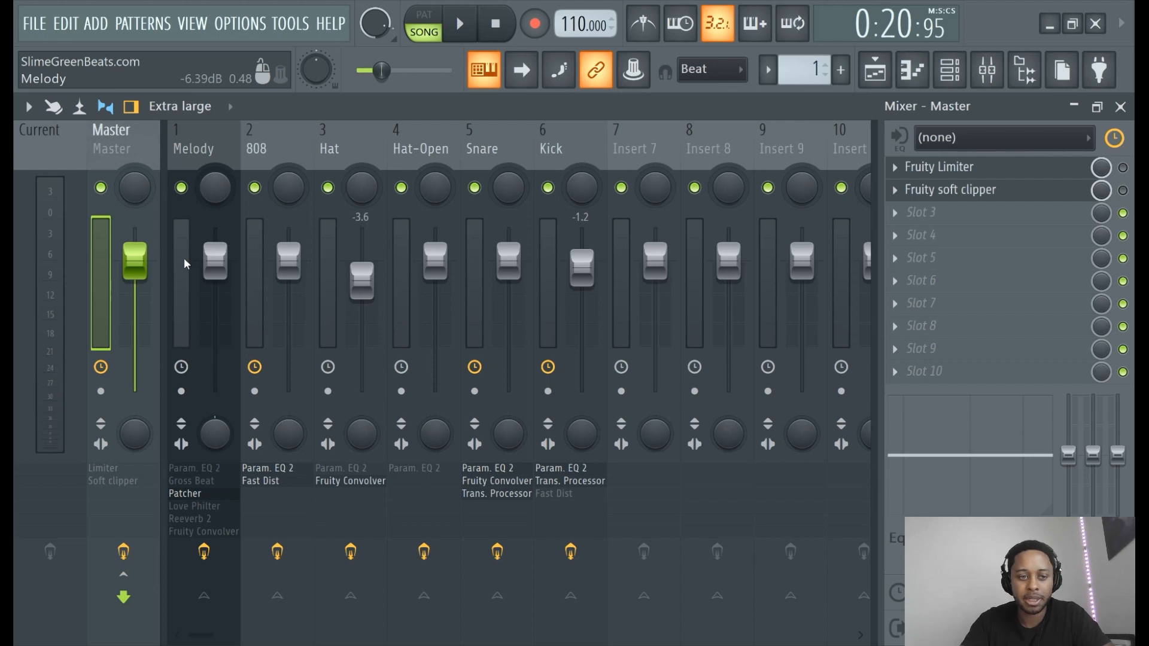
key("Right")
key("Right")
key("Right")
key("Right")
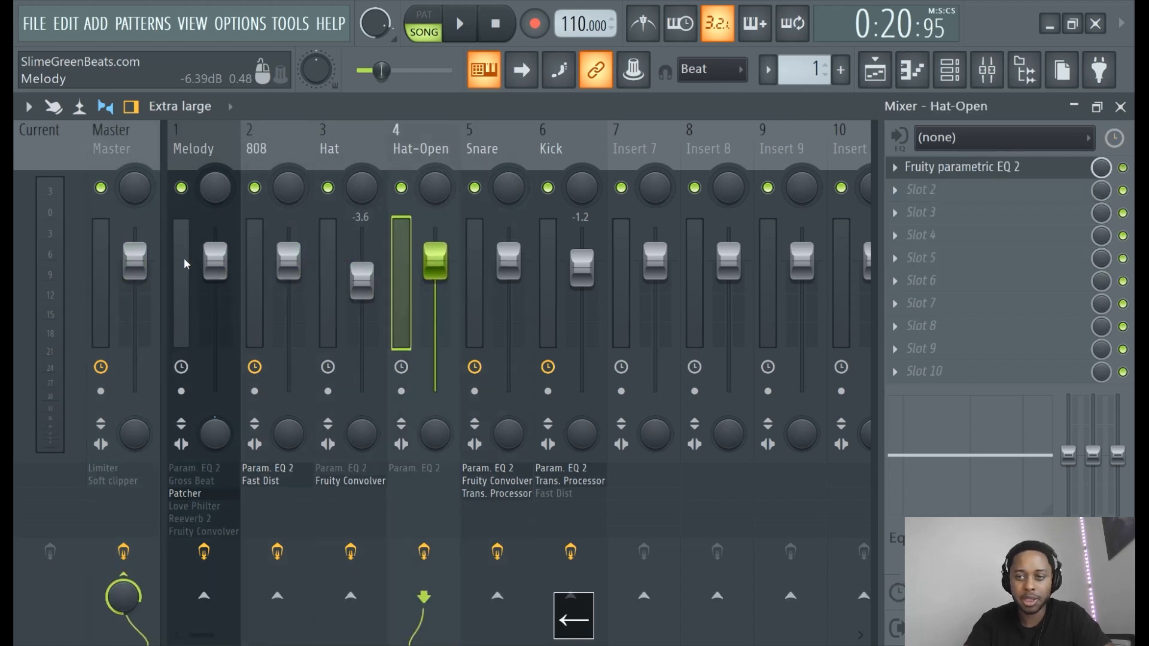
key("Left")
key("Left")
left_click(987, 70)
left_click(987, 70)
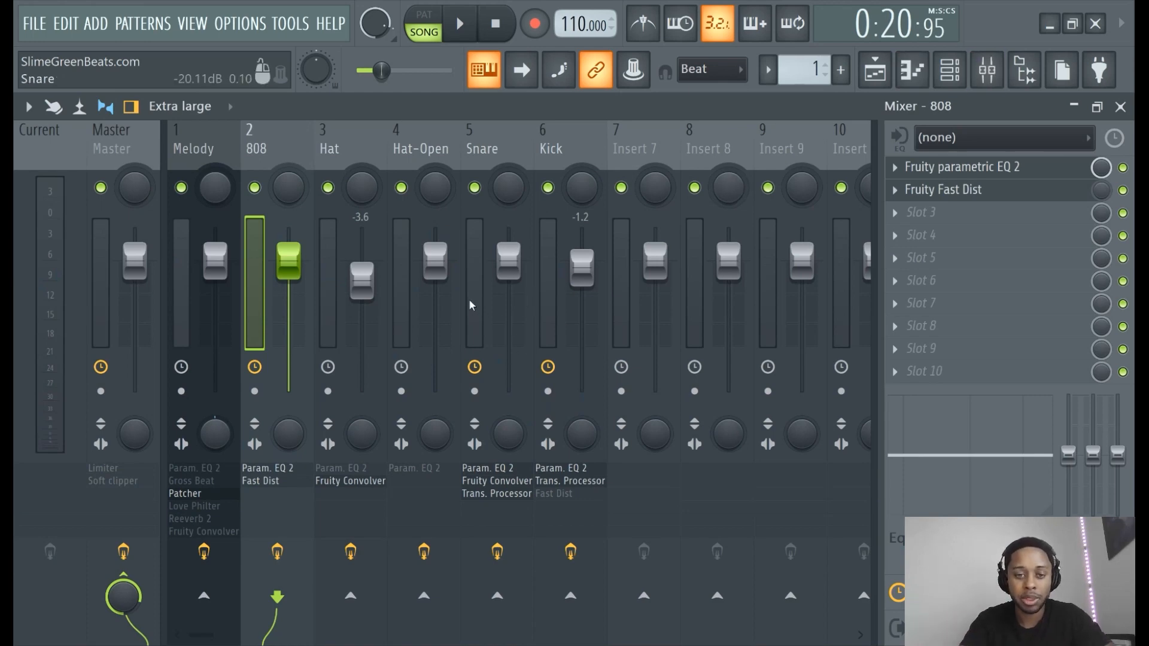
key("Right")
key("Right")
key("Right")
key("Left")
key("Left")
key("Left")
key("Left")
key("Right")
key("Right")
key("Right")
key("Right")
key("Right")
key("Right")
key("Right")
key("Right")
key("Right")
key("Left")
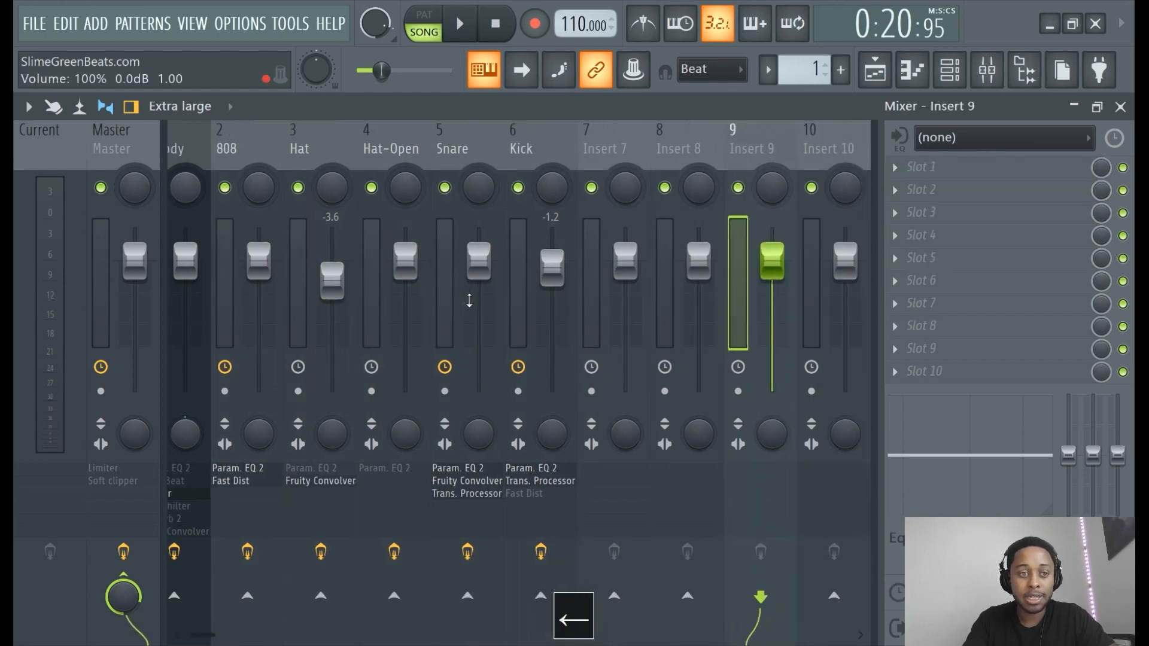
key("Left")
key("Left")
key("Left")
key("Left")
key("Left")
key("Left")
key("Left")
key("Left")
key("Left")
key("Left")
key("Right")
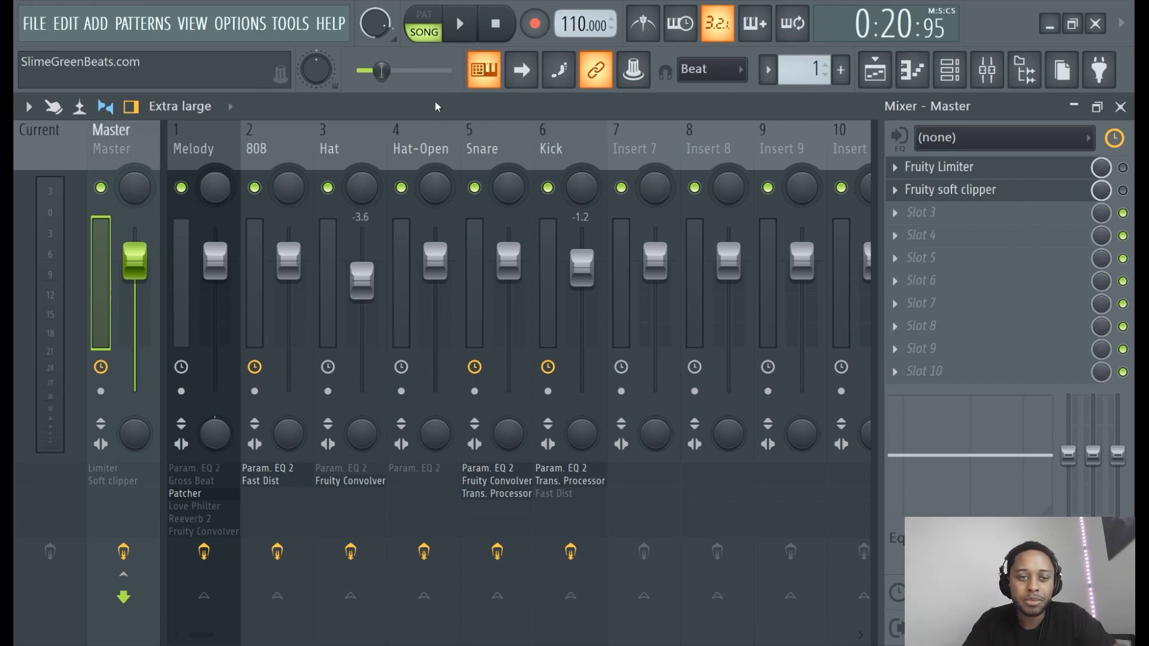
- Play the song, drop the Master volume to about -12 dB, then reset it to 0 dB
key("space")
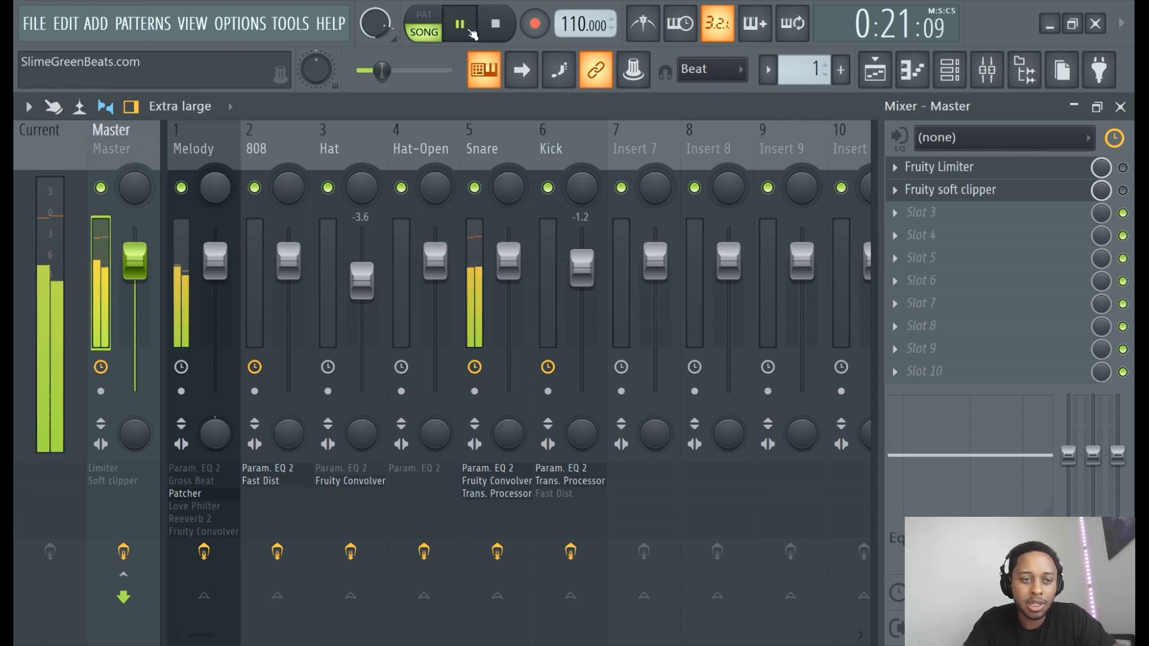
left_click_drag(148, 275, 135, 328)
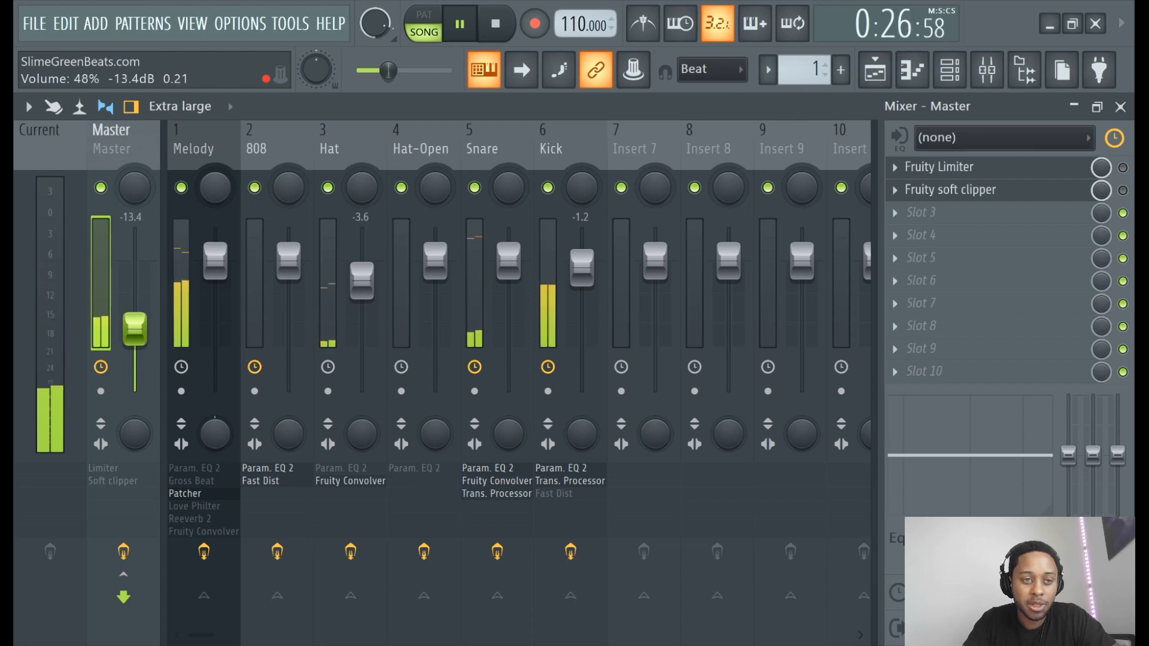
right_click(137, 327)
left_click(187, 303)
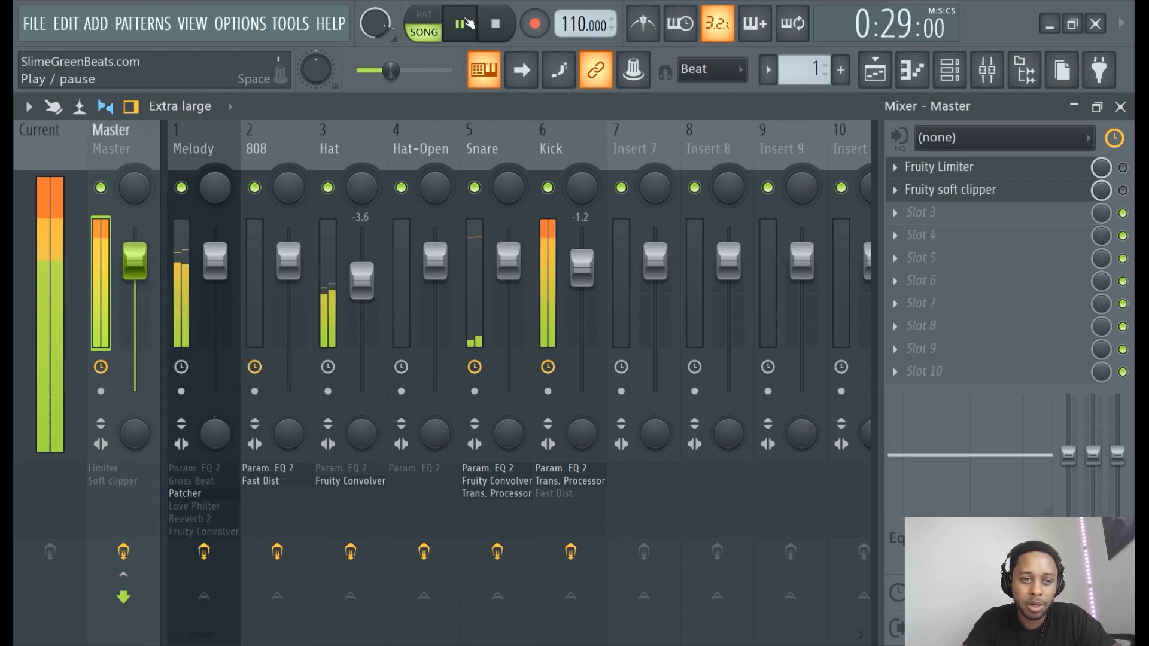
key("space")
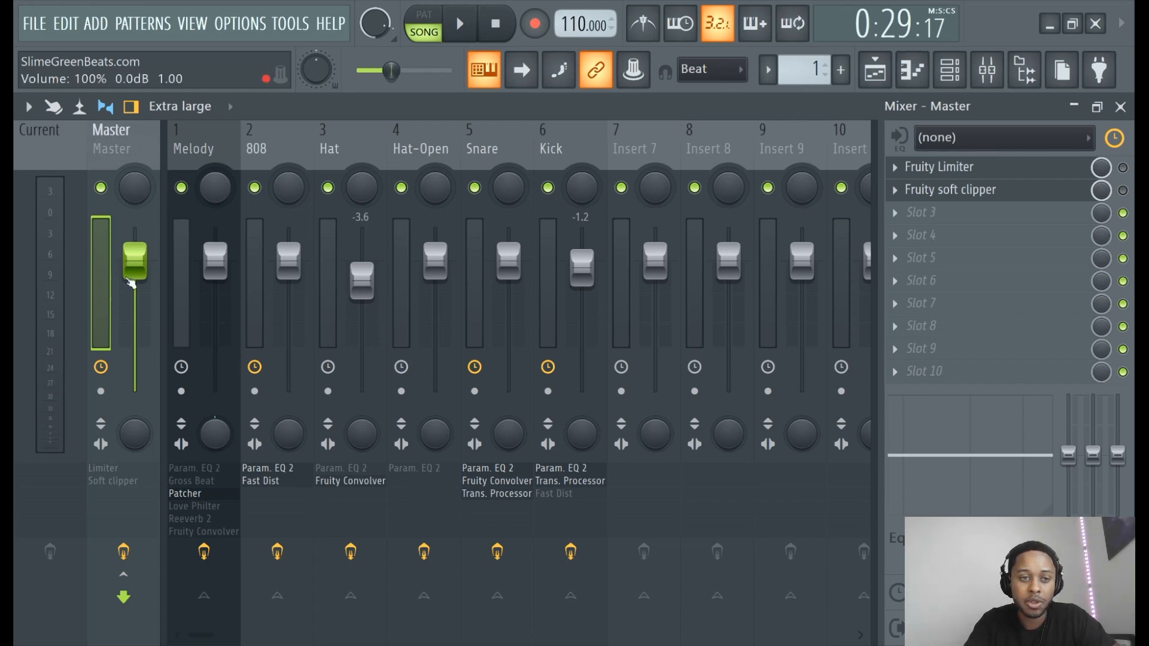
- Resume playback and try Master levels of -1.8, -5.4 and -0.3 dB, ending at 0 dB
left_click(461, 23)
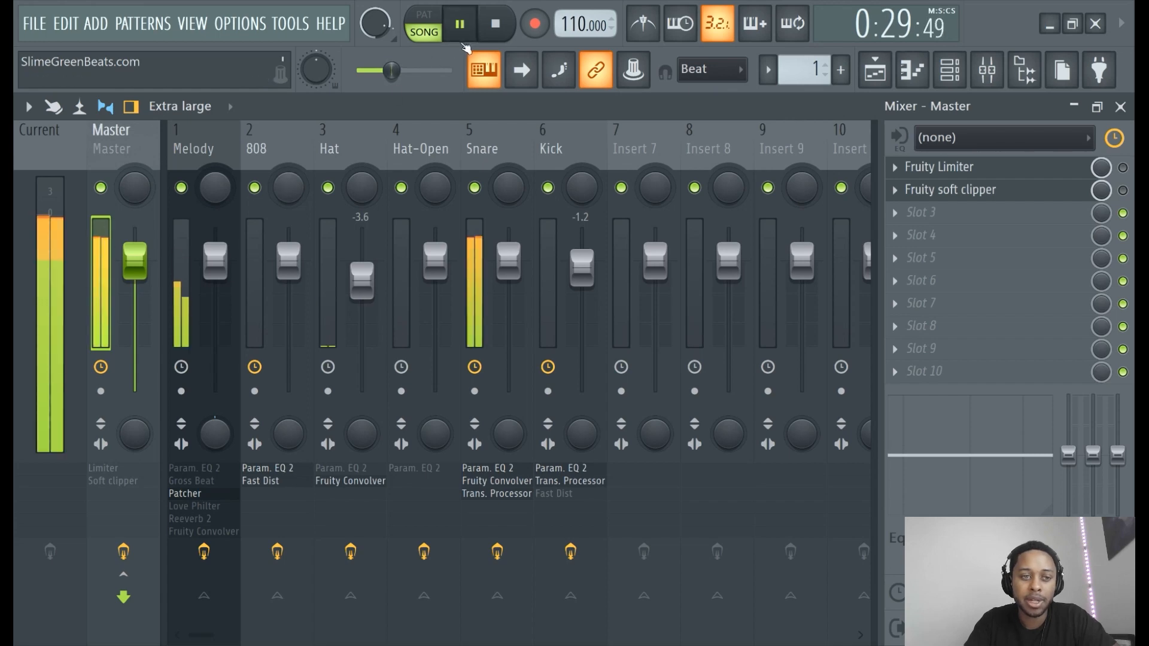
left_click_drag(134, 260, 134, 282)
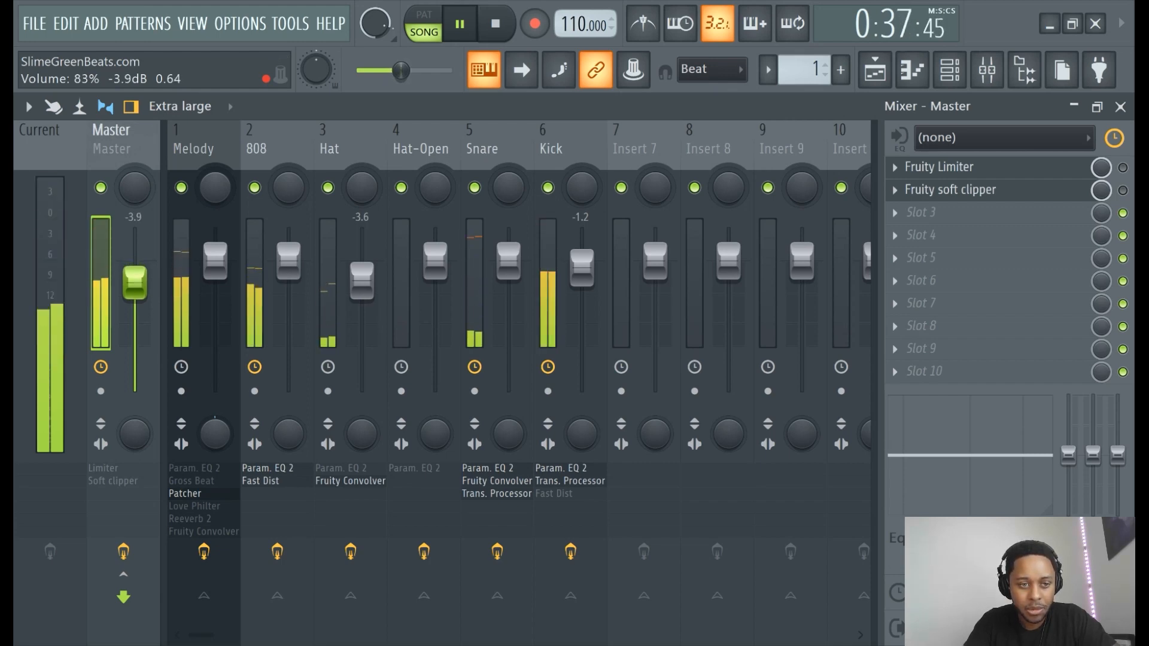
left_click_drag(135, 282, 134, 290)
right_click(133, 294)
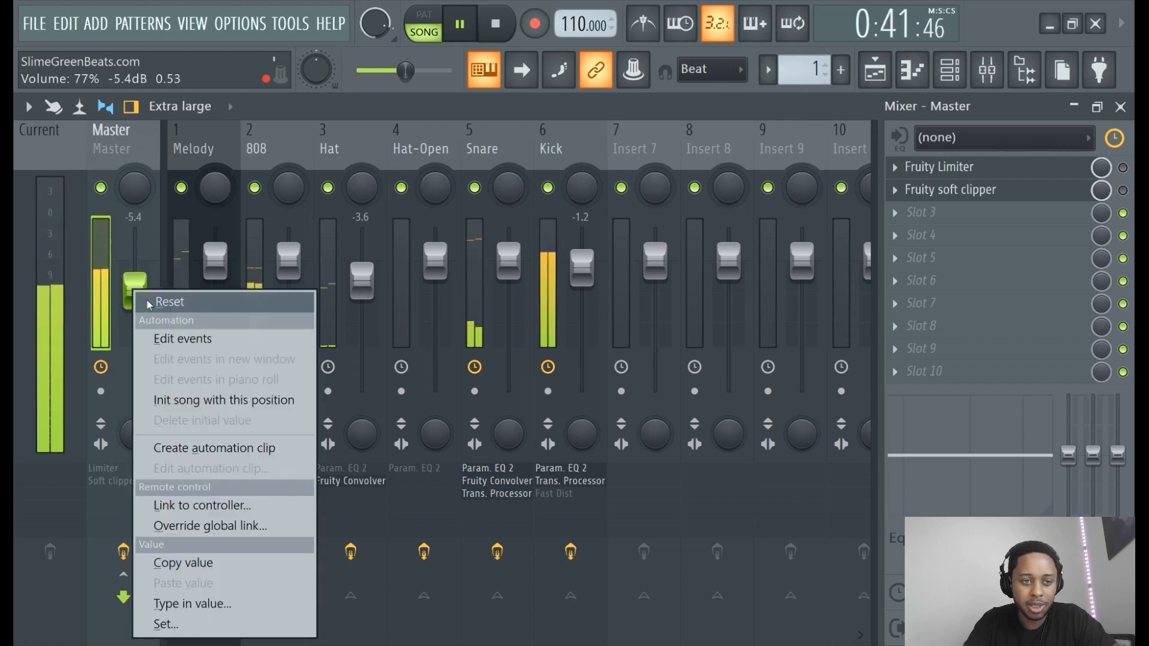
left_click(144, 302)
left_click_drag(135, 261, 135, 263)
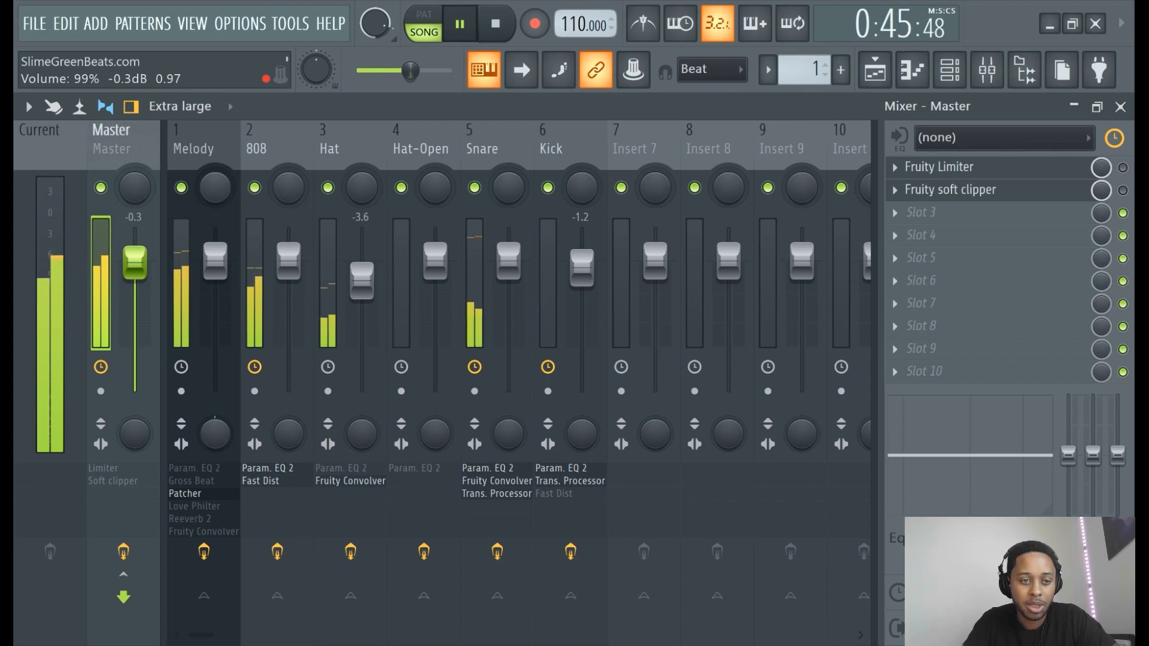
left_click_drag(142, 267, 142, 266)
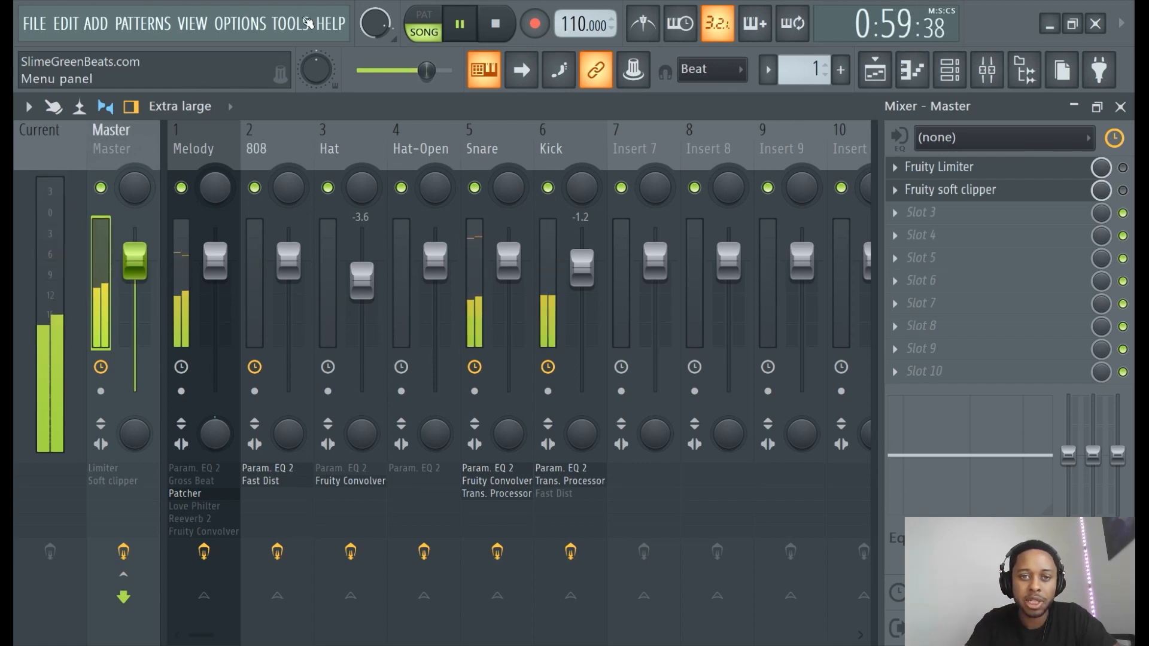
- Jump the song back to around 0:37 and replay that section
left_click(473, 29)
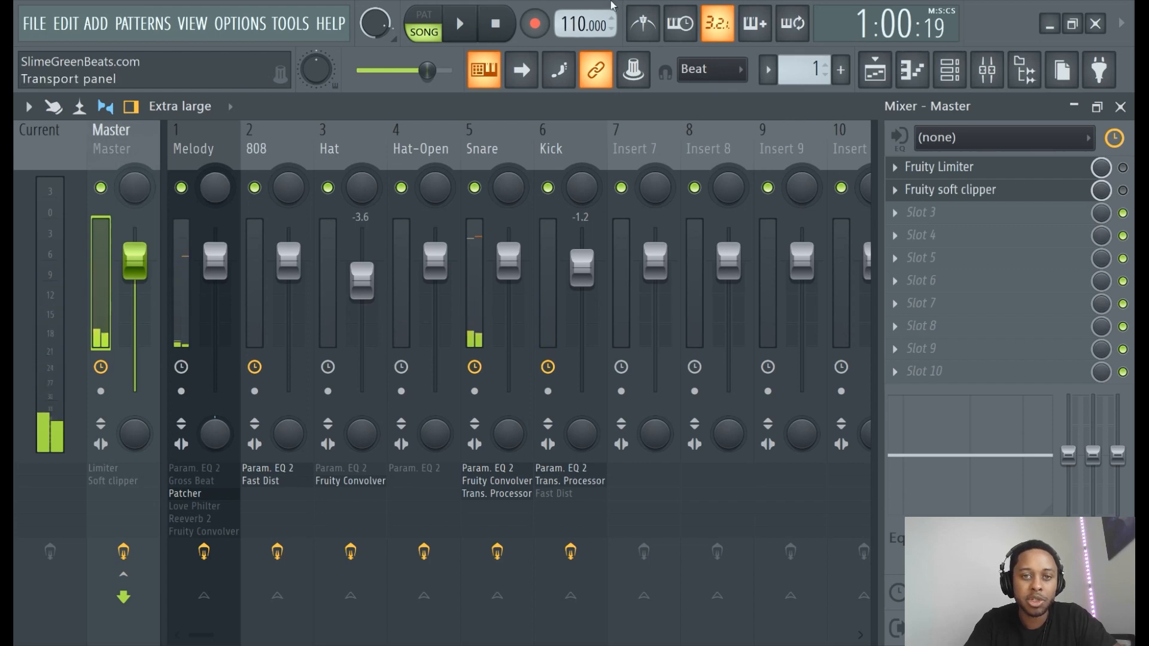
left_click(474, 29)
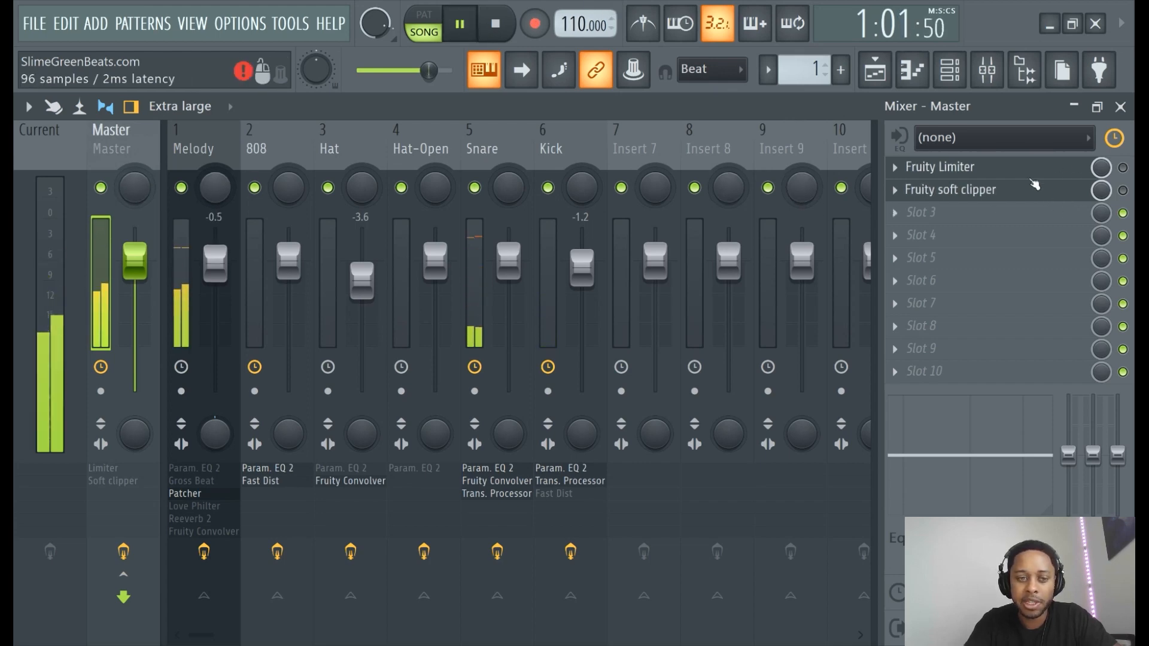
left_click_drag(429, 71, 401, 71)
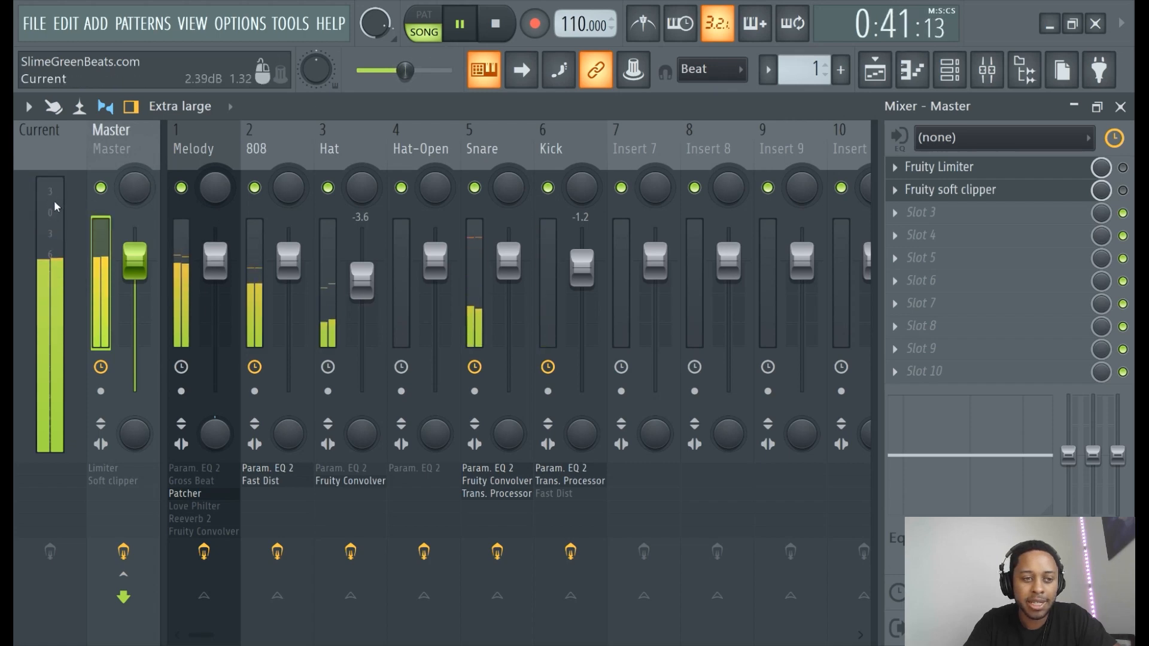
left_click(459, 24)
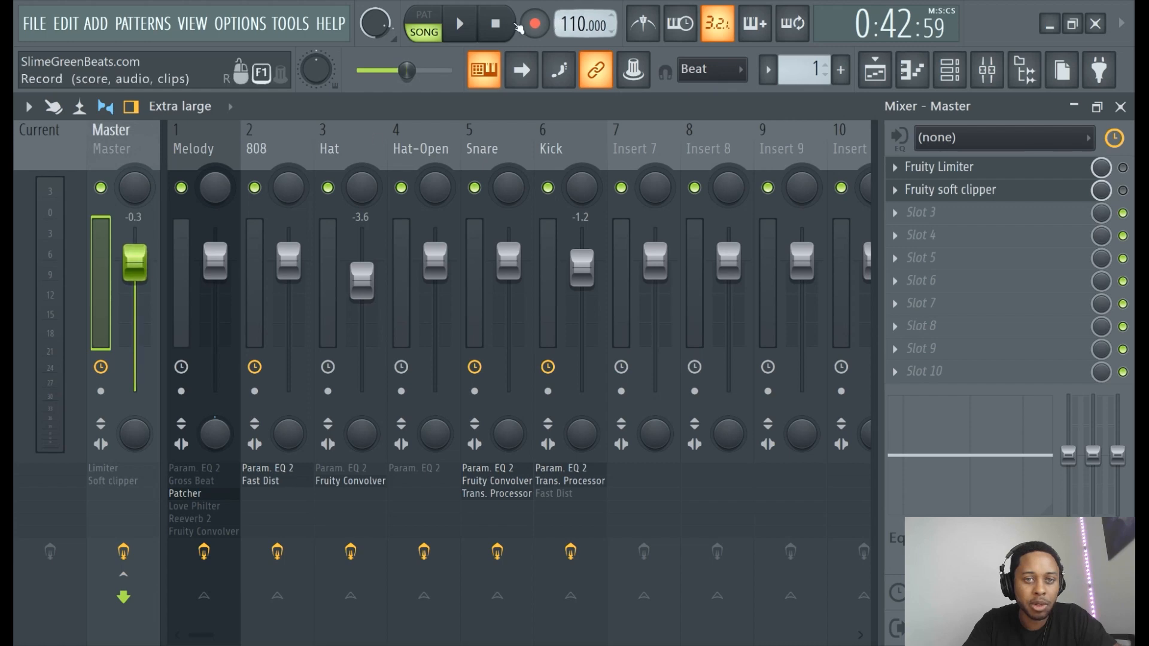
key("space")
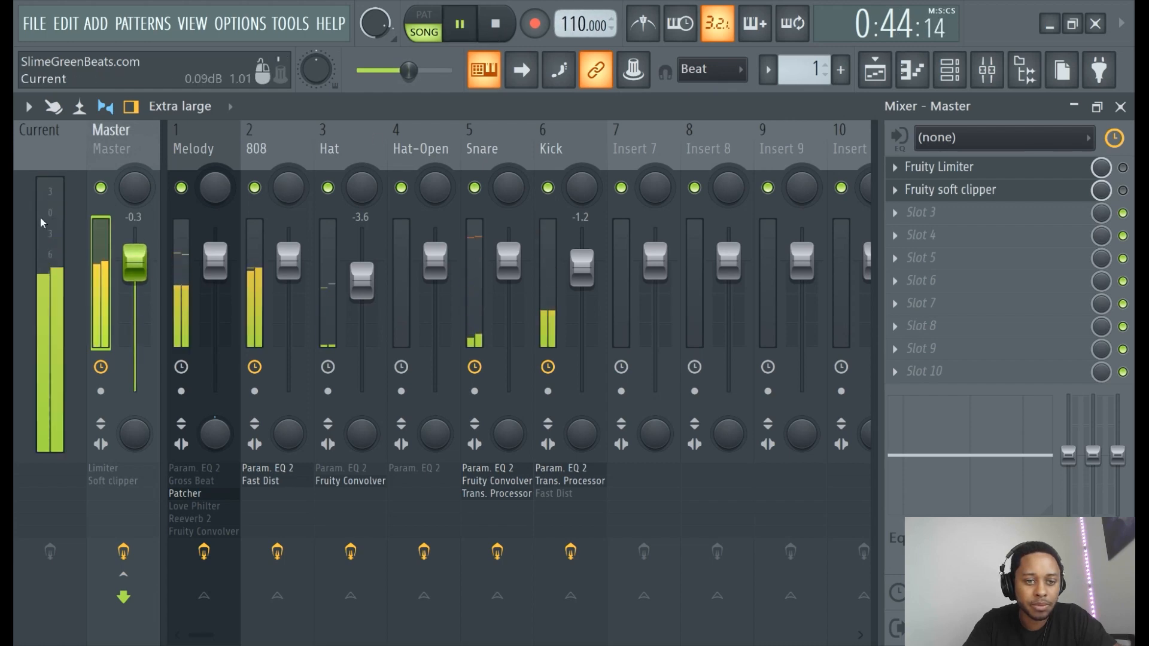
left_click(460, 24)
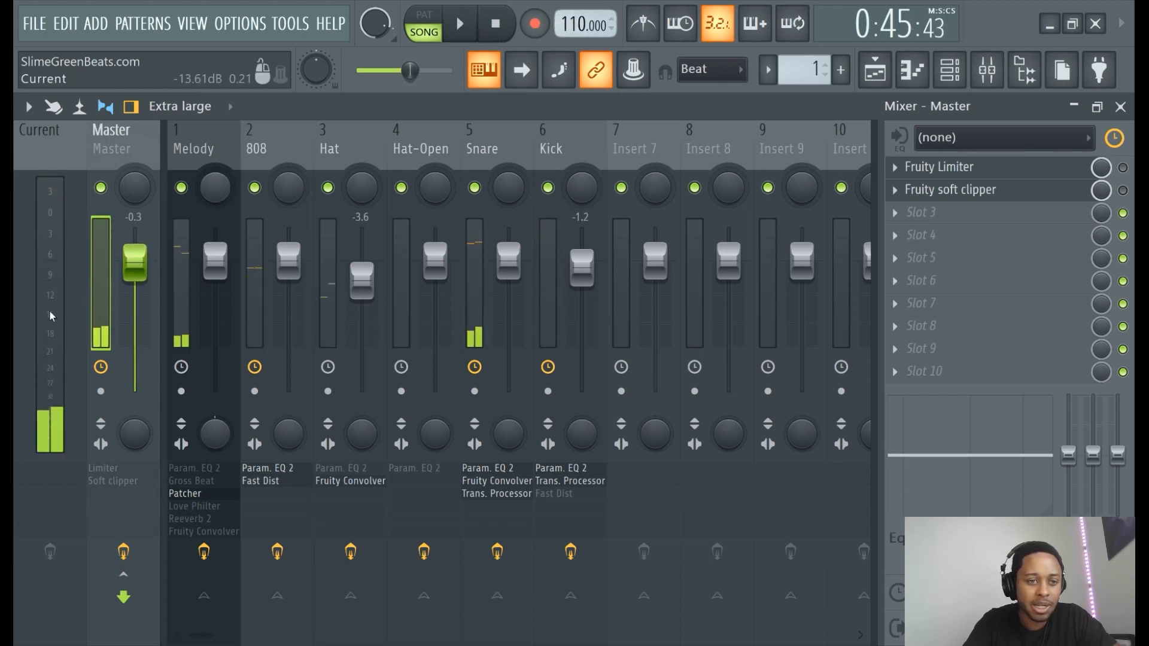
- Reset the Master volume to 0 dB and bring up the Master's Fruity Limiter
right_click(146, 276)
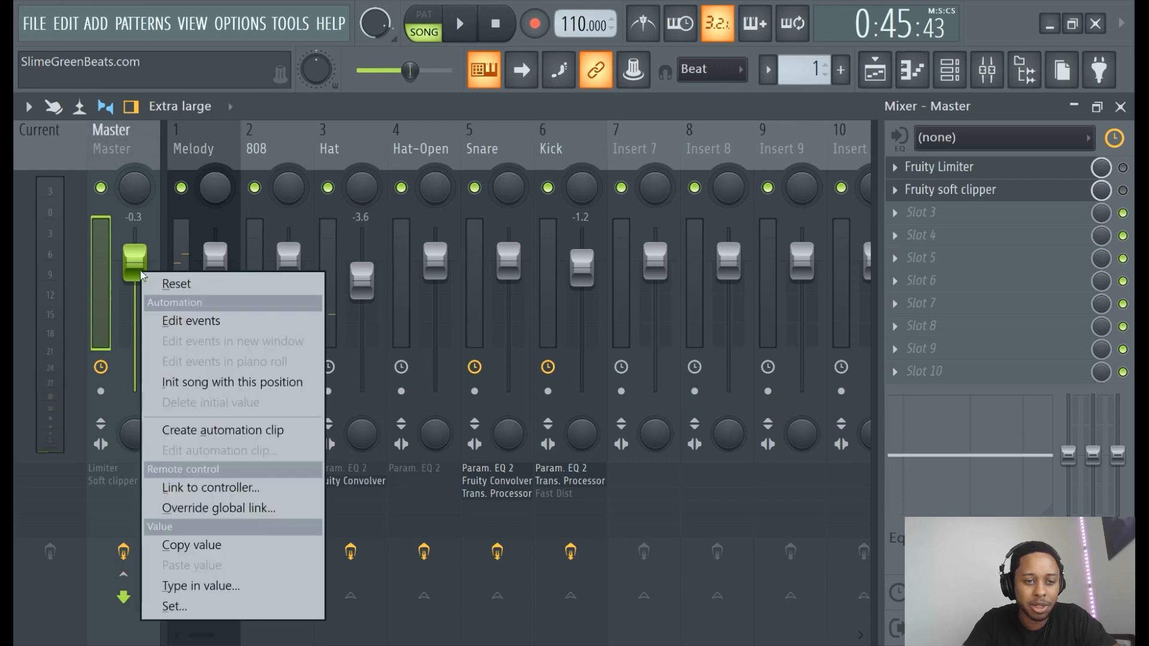
left_click(161, 281)
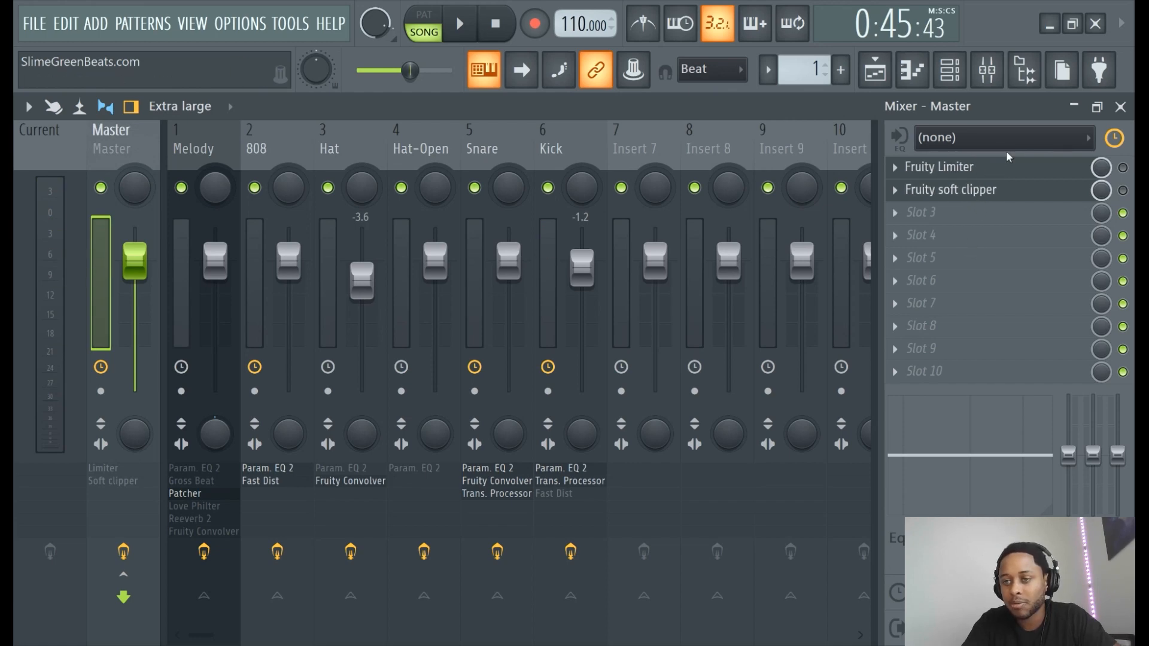
left_click(1017, 171)
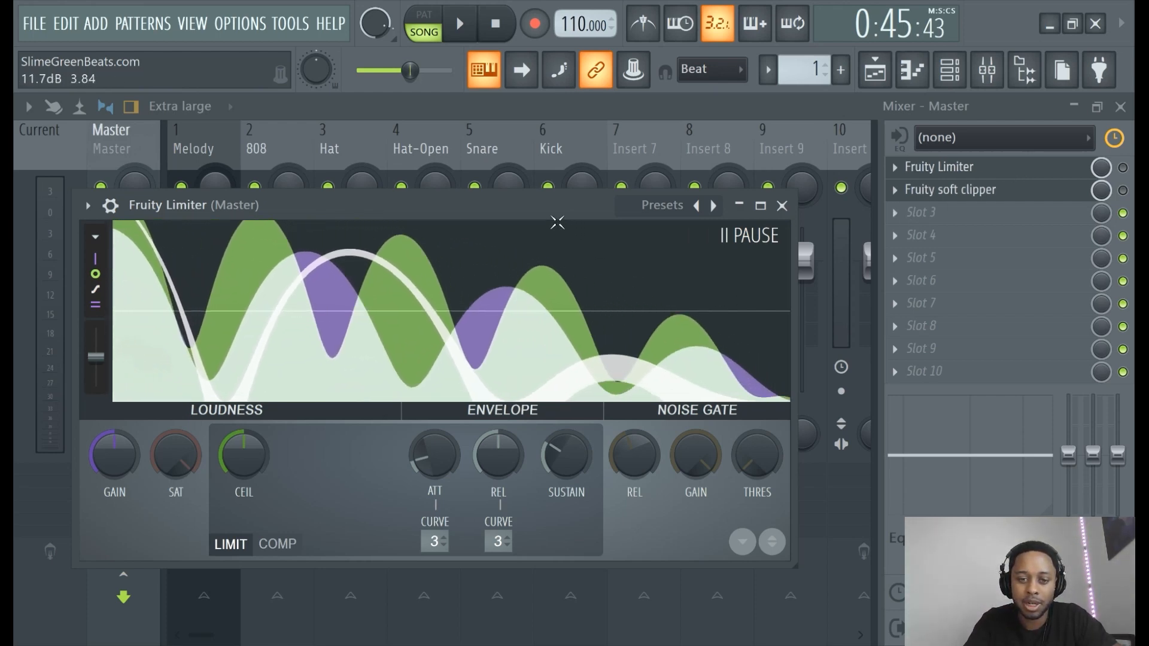
- Bypass the first Fruity Limiter during playback and add a second Fruity Limiter in slot 3
left_click_drag(359, 204, 456, 169)
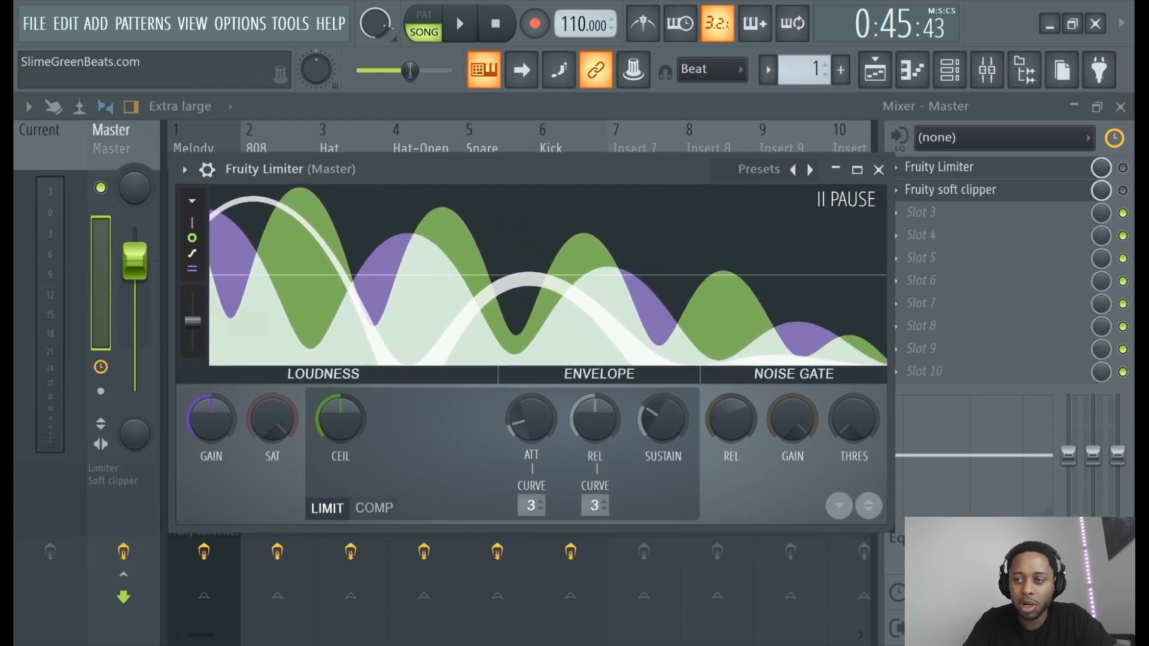
left_click(1122, 168)
left_click(1016, 172)
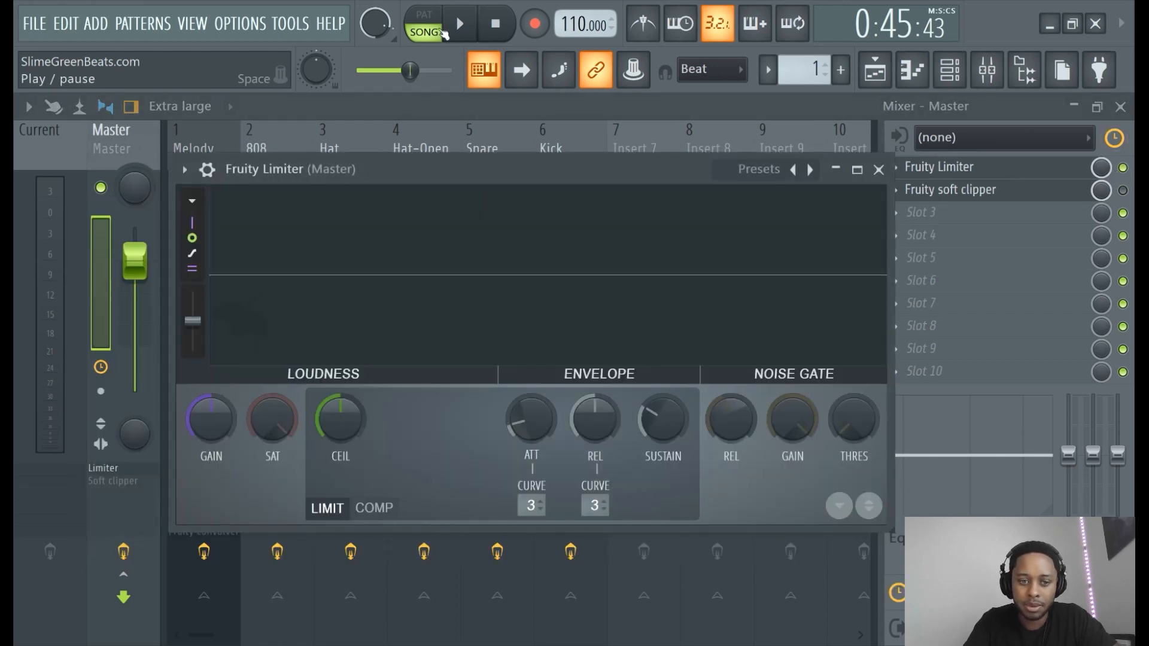
left_click(460, 23)
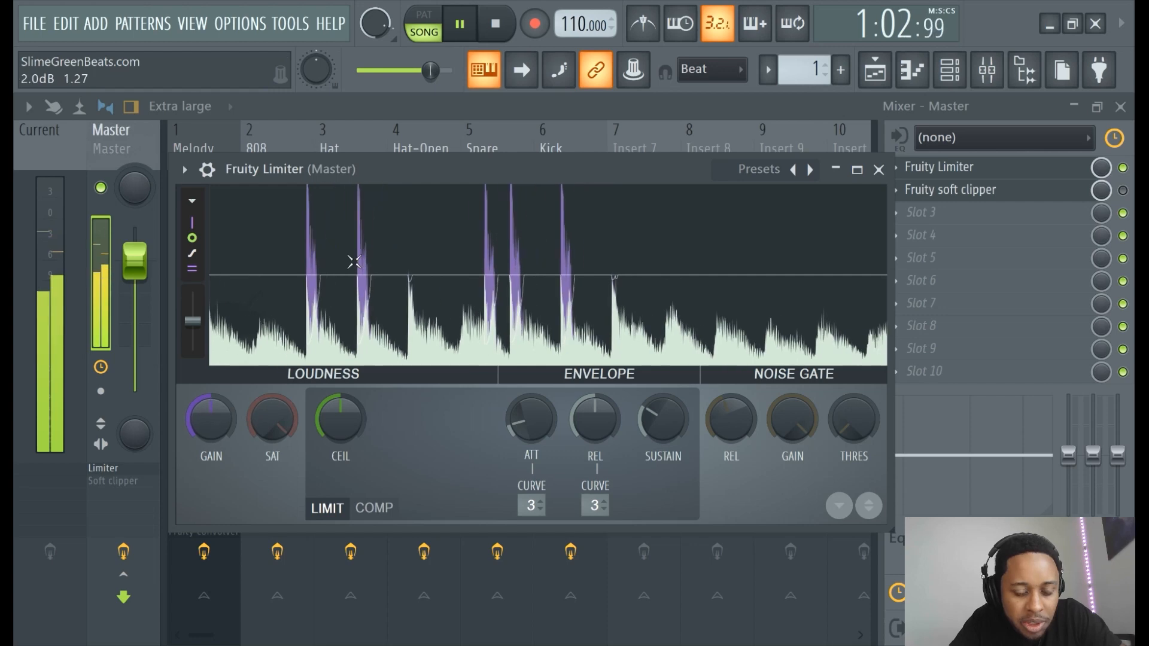
left_click(1122, 168)
left_click(937, 214)
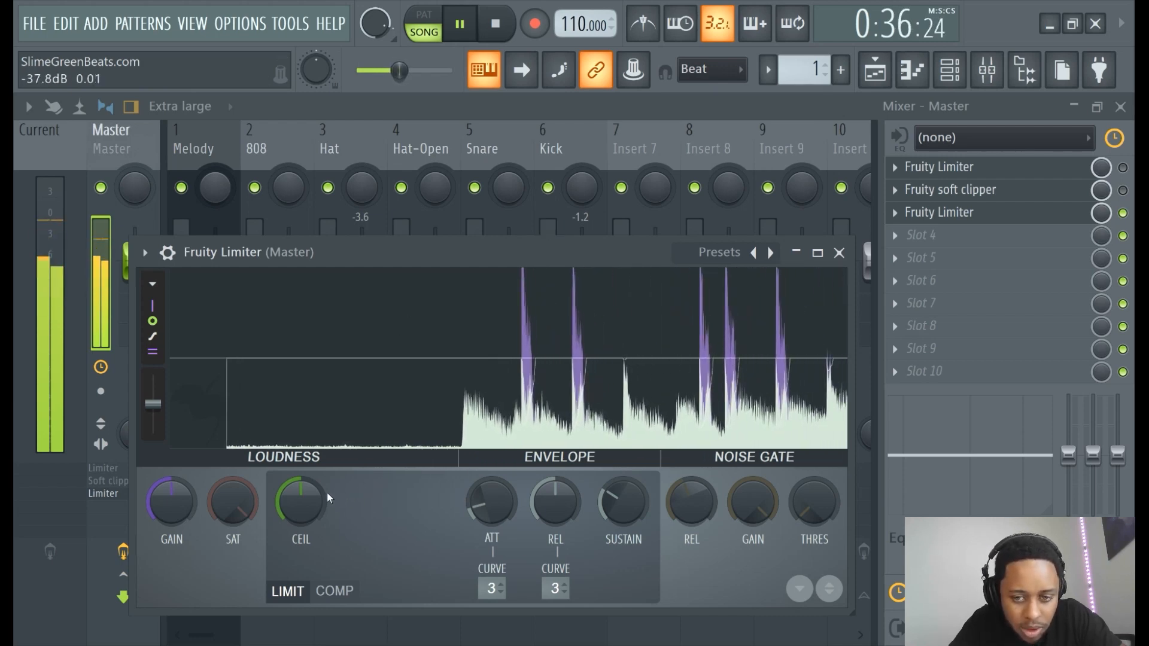
- Re-enable the slot-3 Limiter, set ceiling to -0.3 dB and gain to -0.1 dB, then rewind
left_click(1123, 212)
left_click(1122, 213)
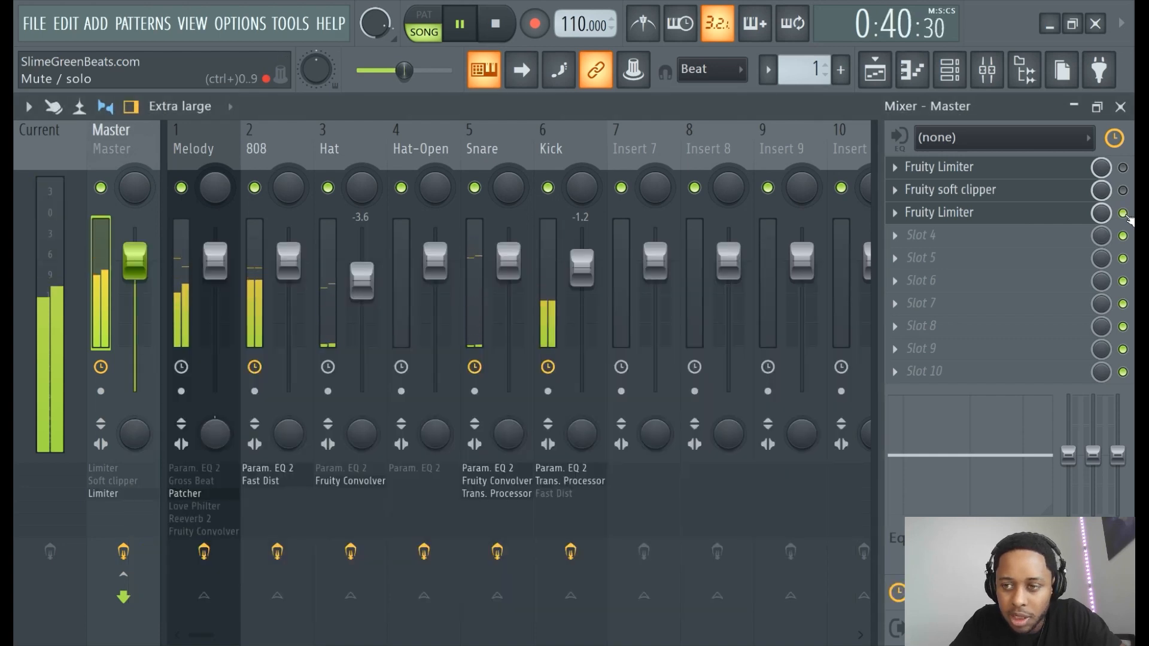
left_click(1039, 213)
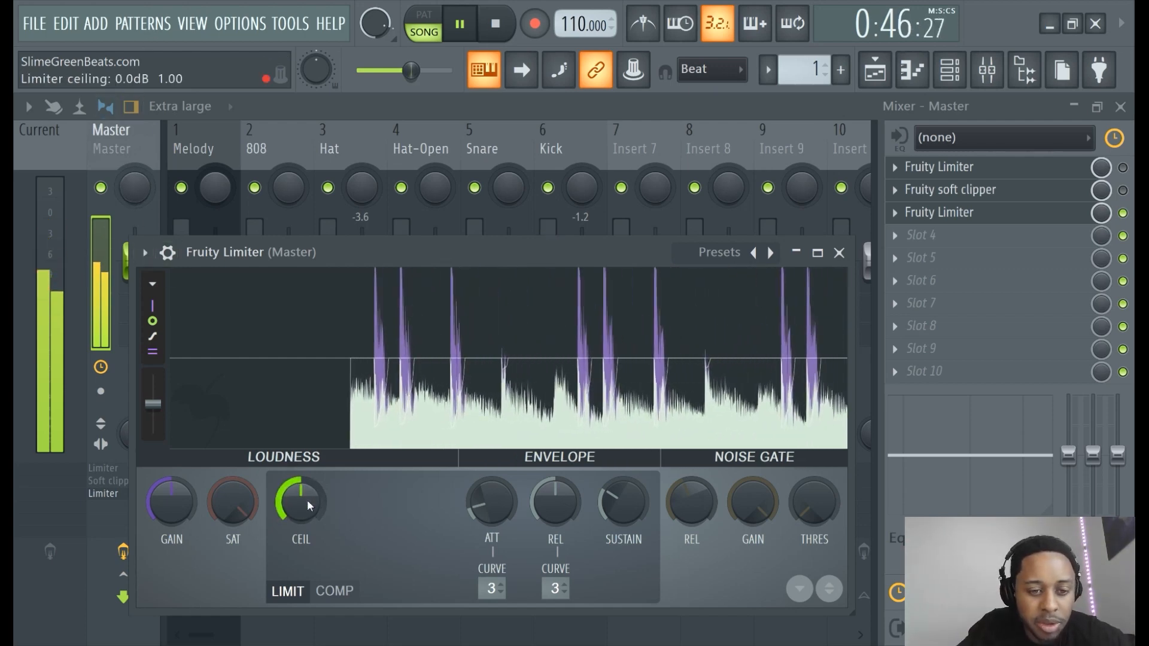
left_click_drag(306, 500, 307, 500)
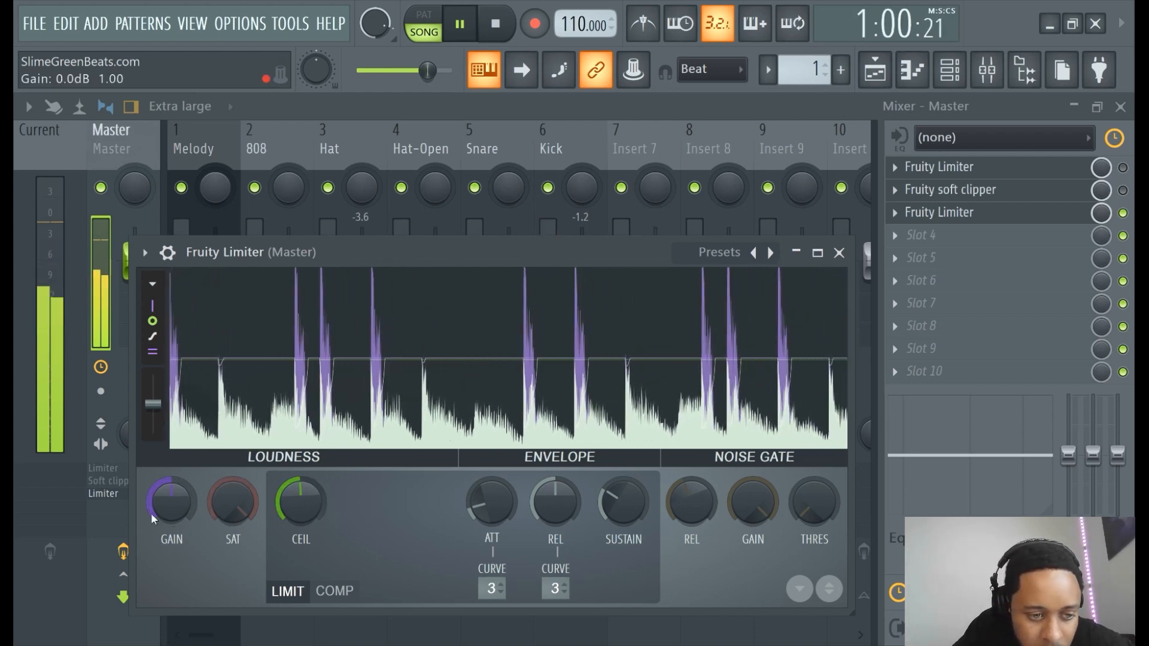
left_click_drag(164, 495, 164, 503)
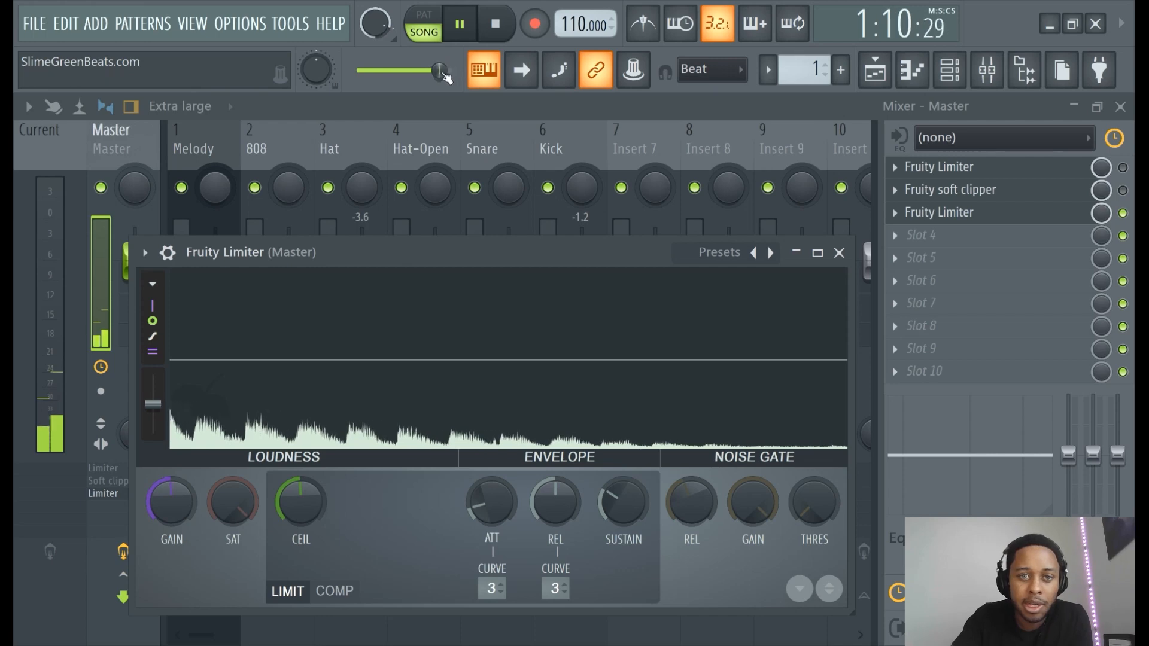
left_click_drag(452, 73, 361, 77)
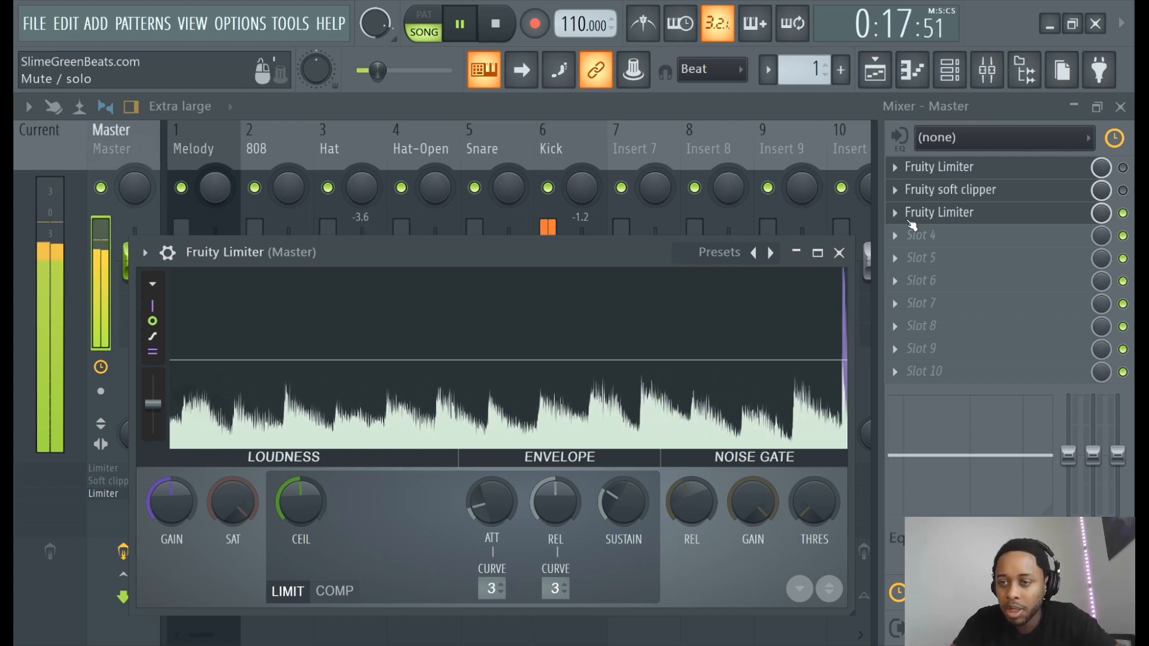
- Bypass the second Fruity Limiter and the Fruity soft clipper on the Master
left_click(1123, 214)
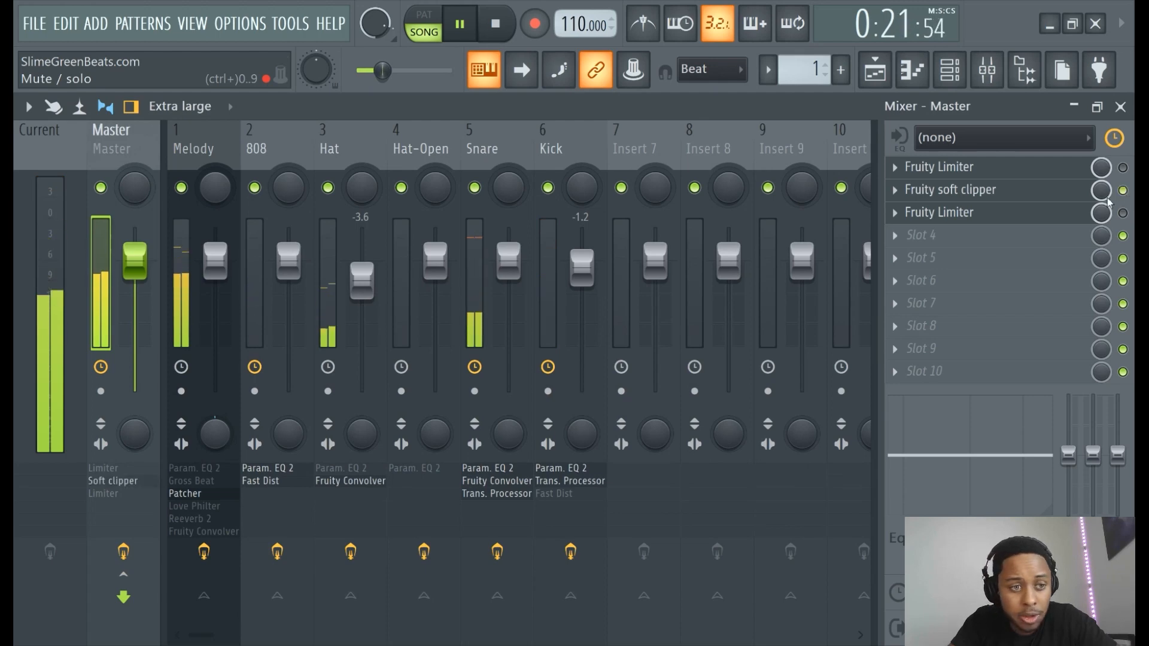
left_click(1044, 199)
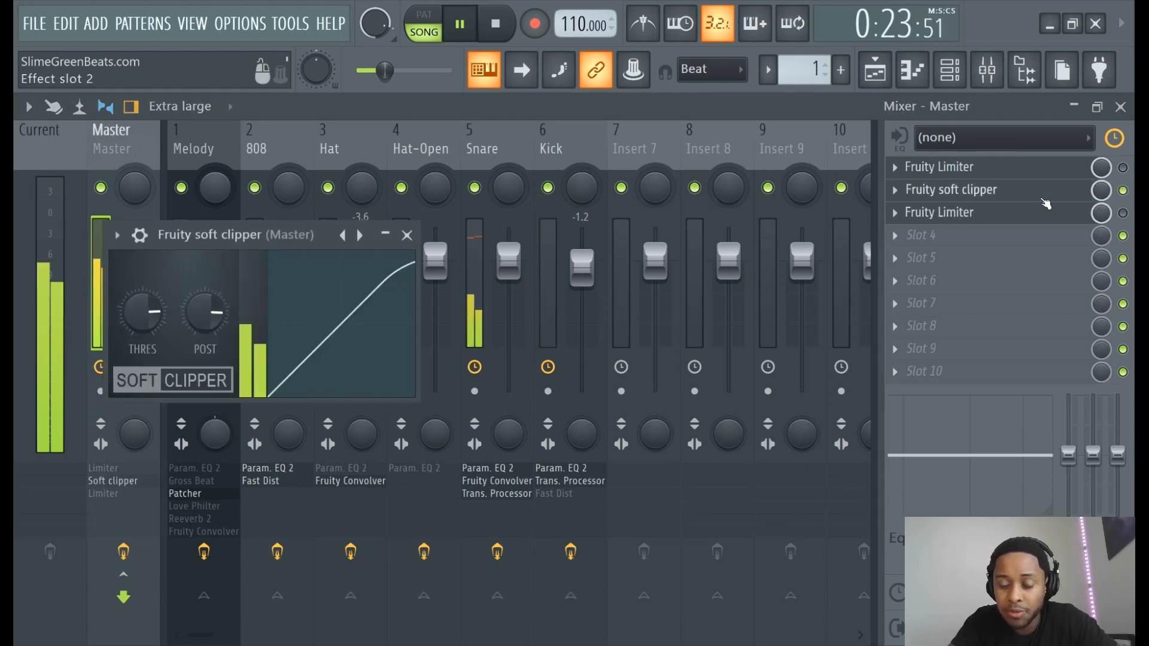
left_click(1042, 200)
left_click(1043, 200)
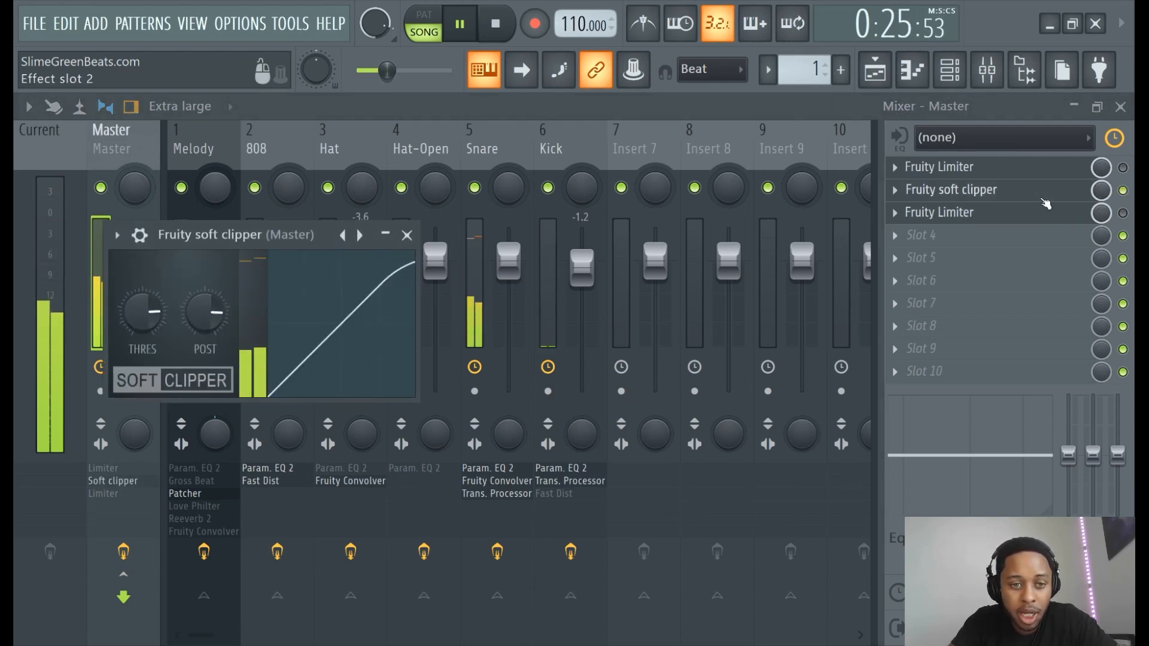
left_click(1042, 200)
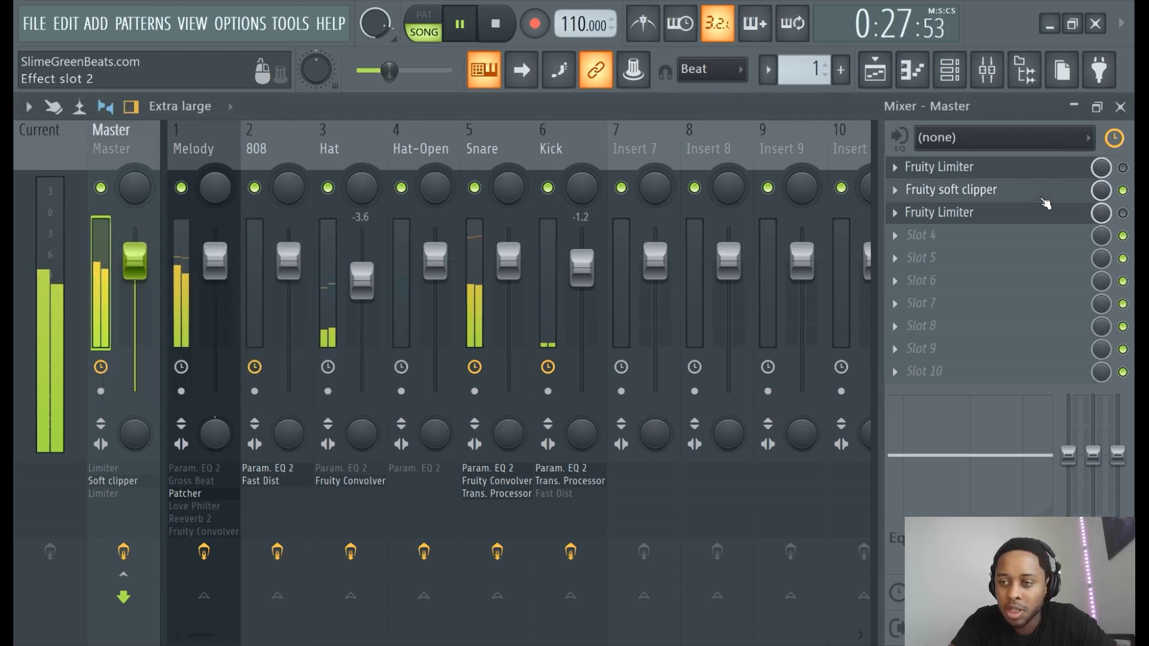
left_click(1123, 191)
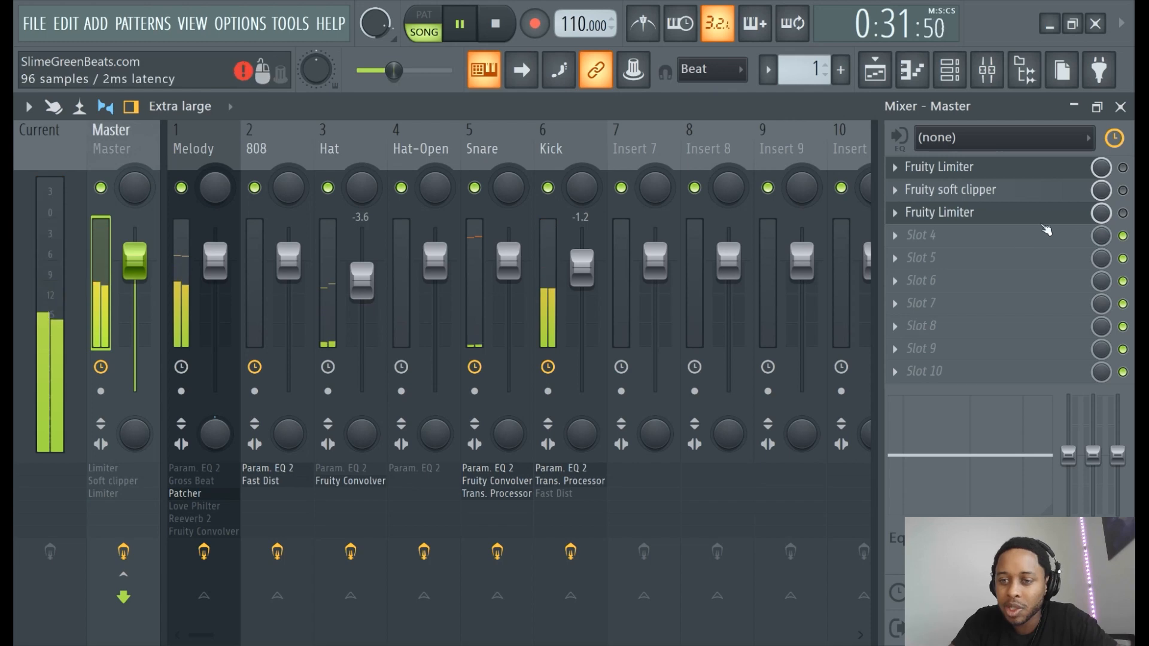
left_click(990, 237)
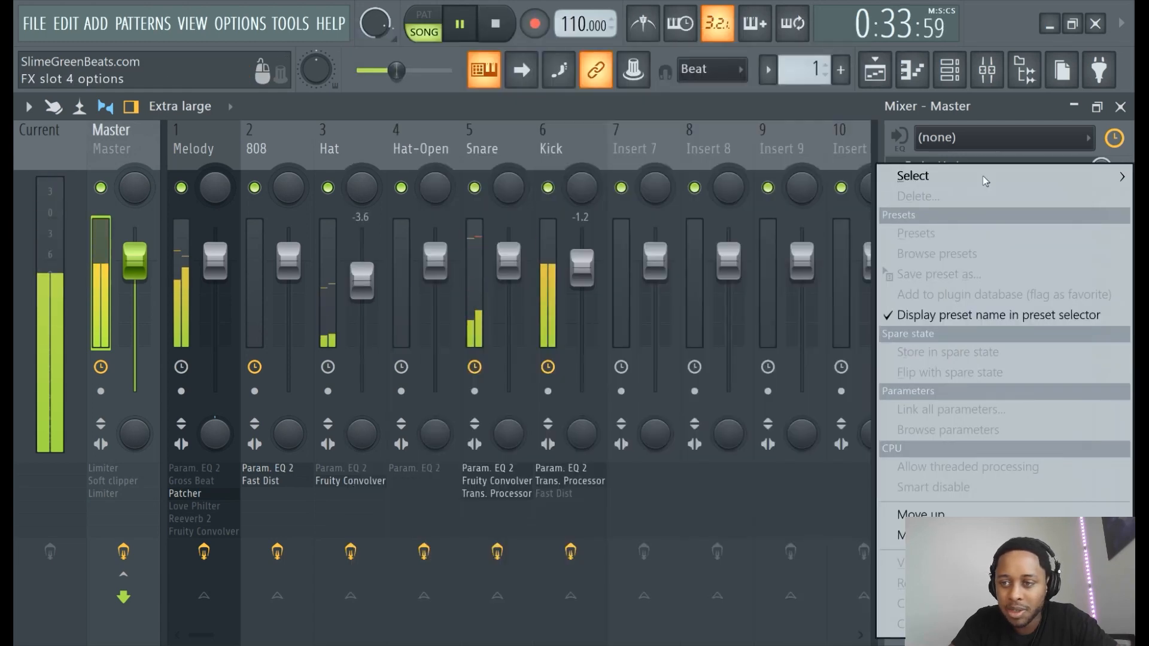
- Load Fruity Maximus into the Master's fourth slot and reposition its window
mouse_move(915, 176)
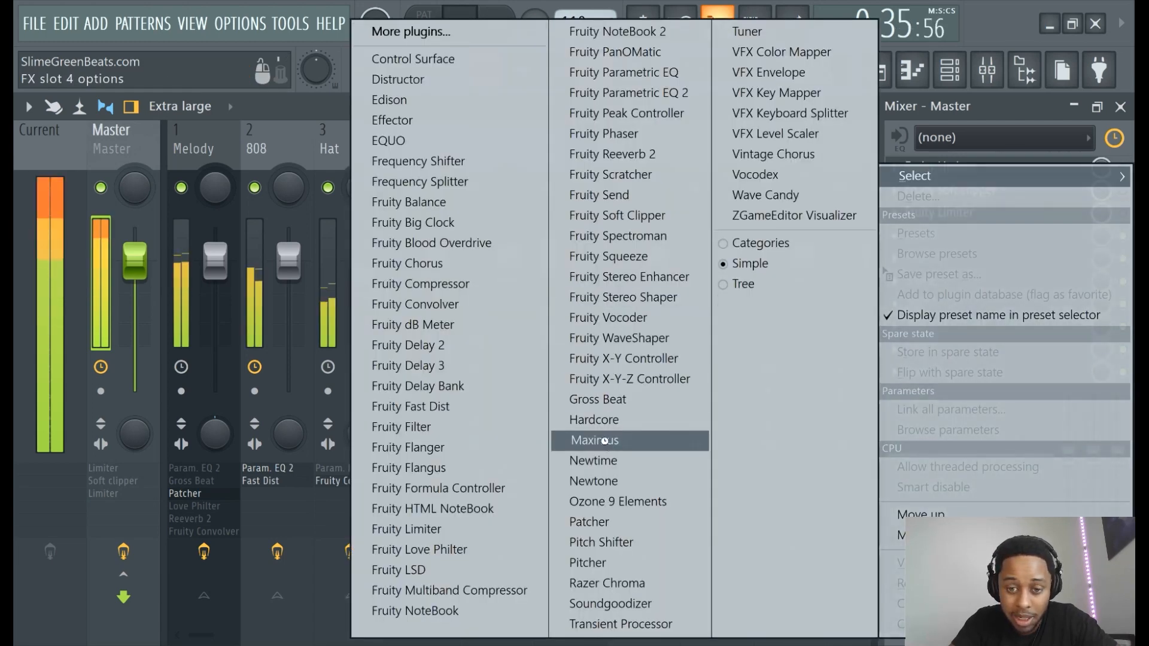
left_click(595, 439)
left_click(461, 25)
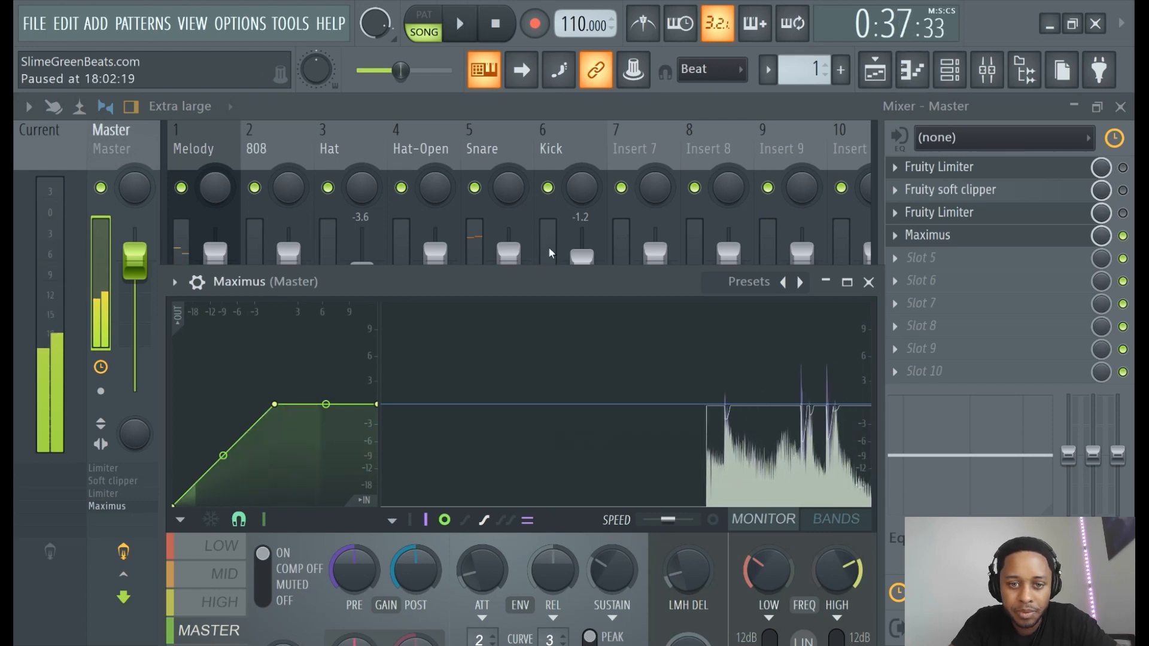
left_click_drag(574, 281, 637, 116)
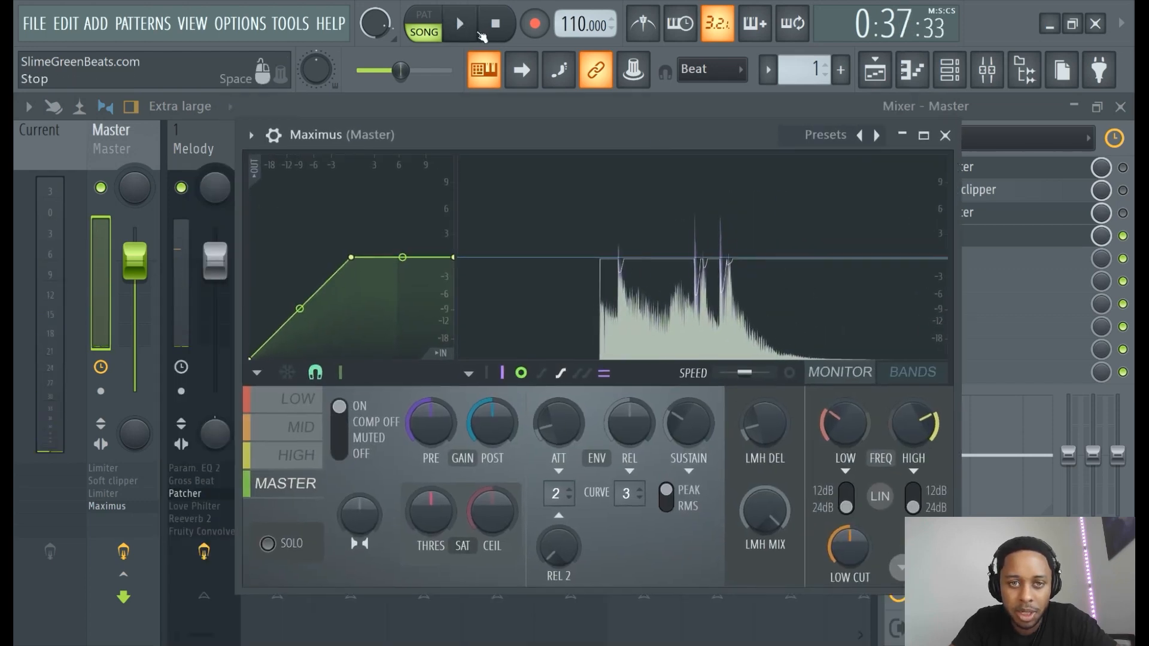
left_click(460, 24)
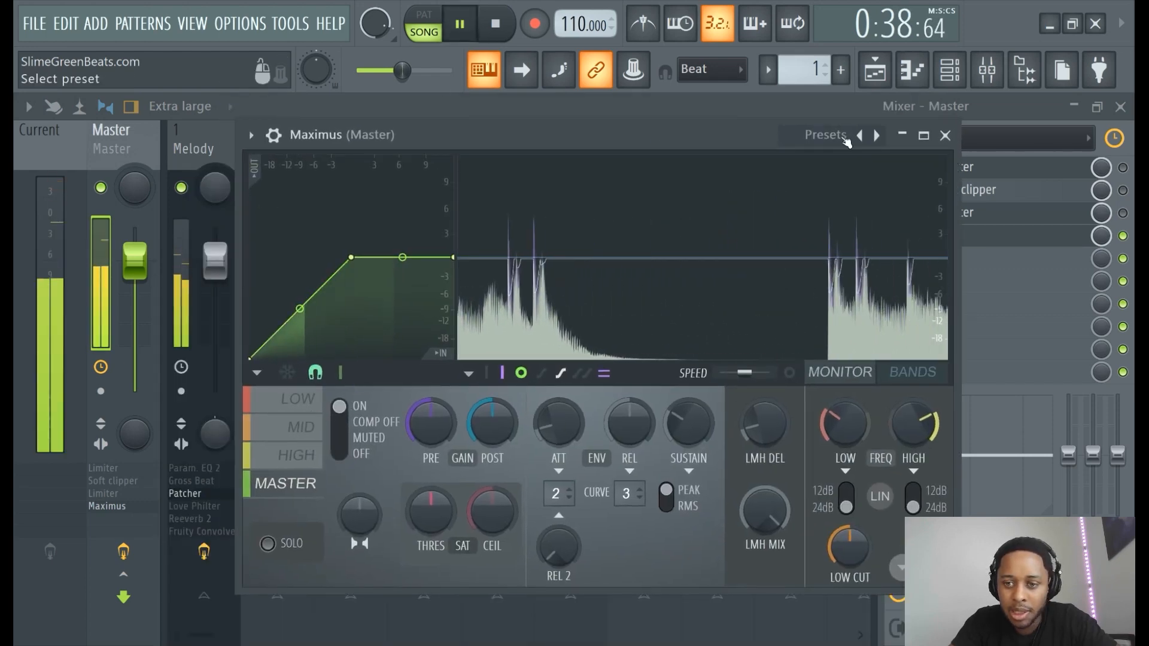
- Inspect the LOW, MID and HIGH bands, then lower a low-band curve point to -1.5 dB
left_click(305, 408)
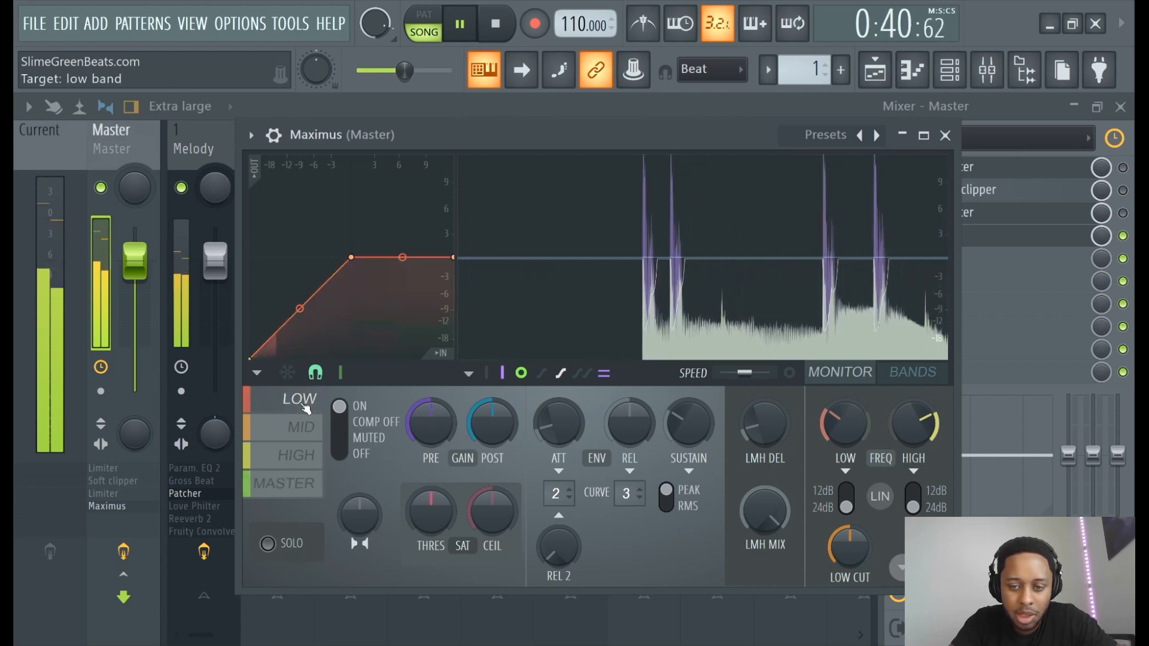
left_click(317, 436)
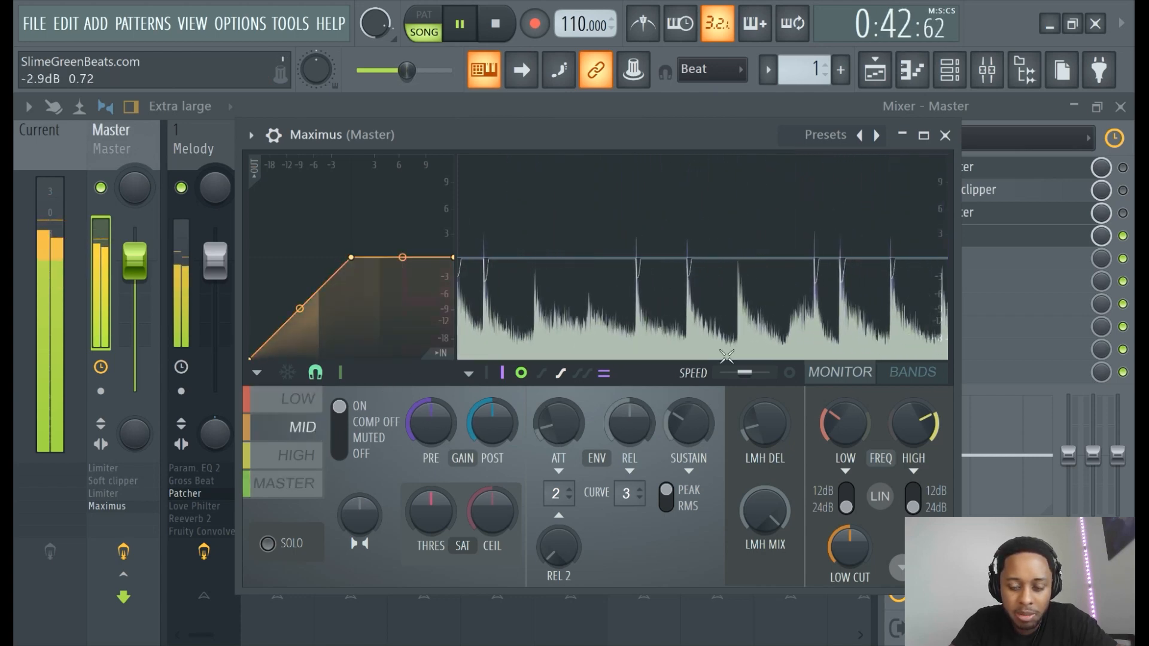
left_click(297, 454)
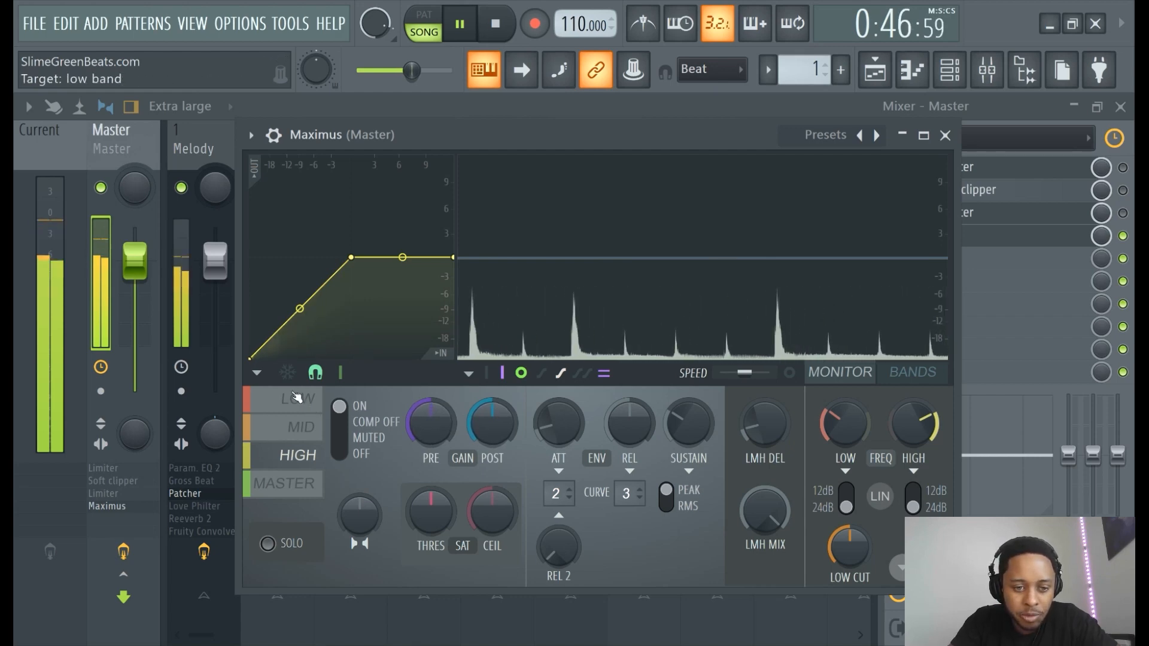
left_click(296, 398)
mouse_move(355, 259)
left_mouse_down()
mouse_move(341, 256)
mouse_move(351, 267)
left_mouse_up()
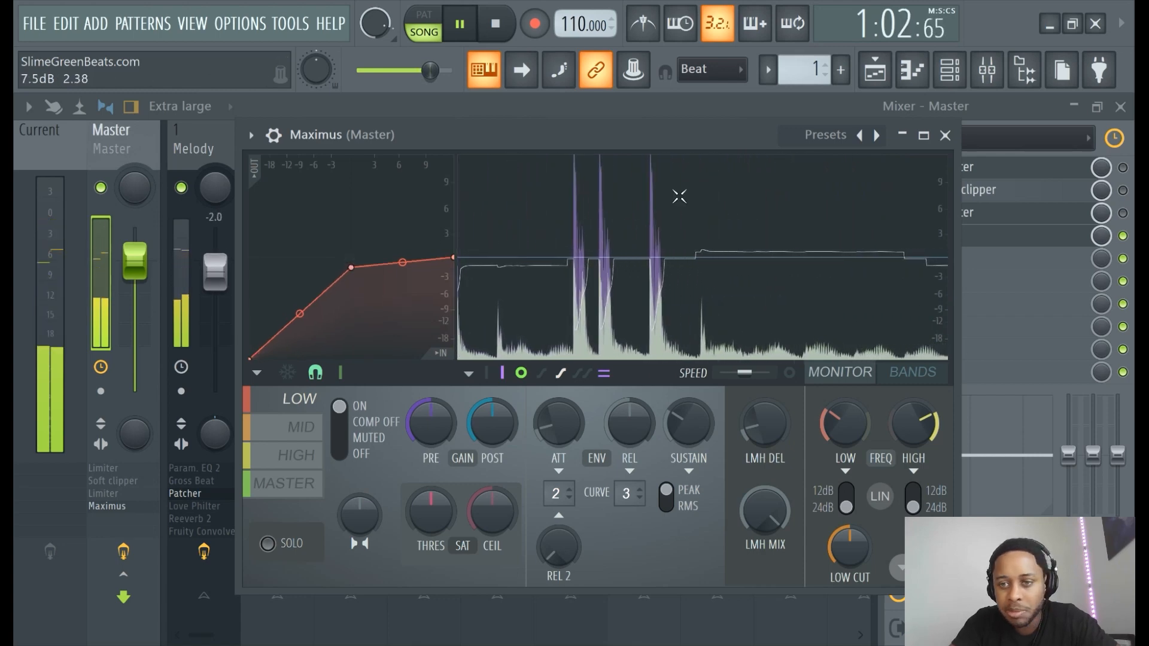
left_click(826, 135)
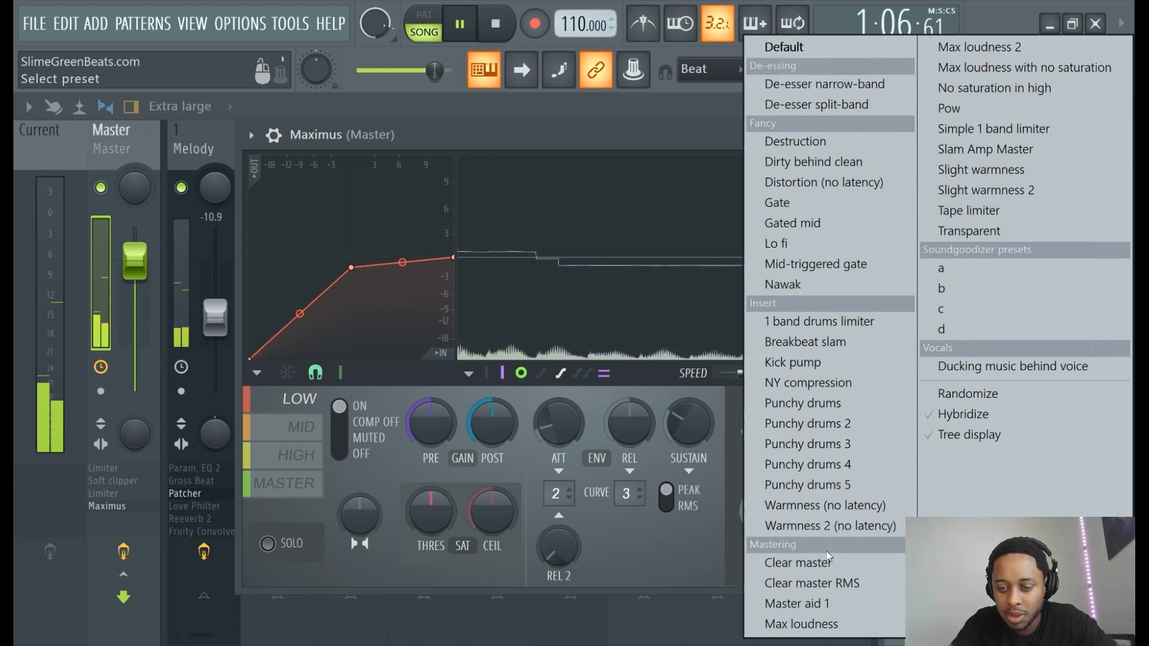
- Apply the Master aid 1 preset to Maximus, enable it in slot 4, and reopen its window
left_click(817, 610)
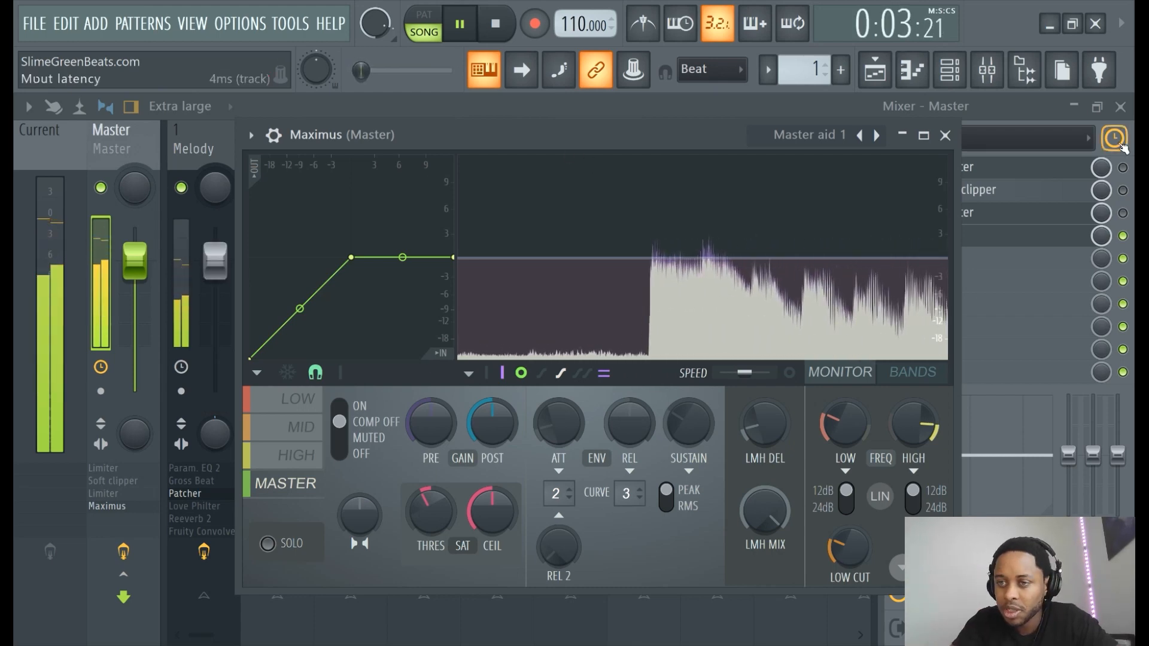
left_click(1050, 114)
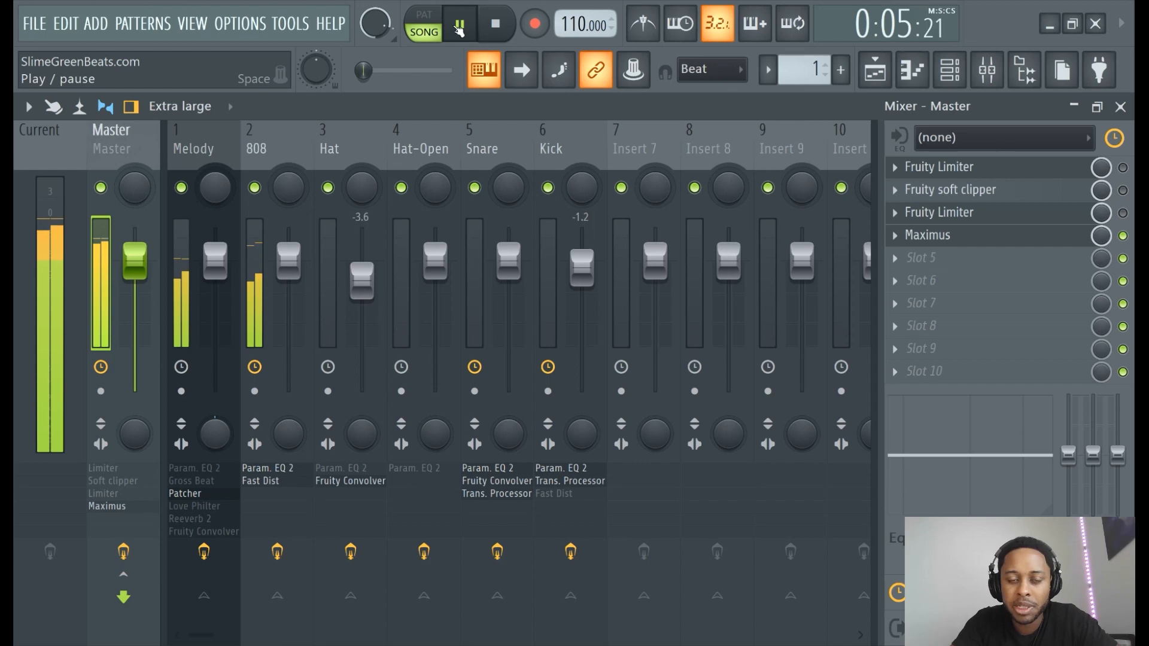
left_click(459, 25)
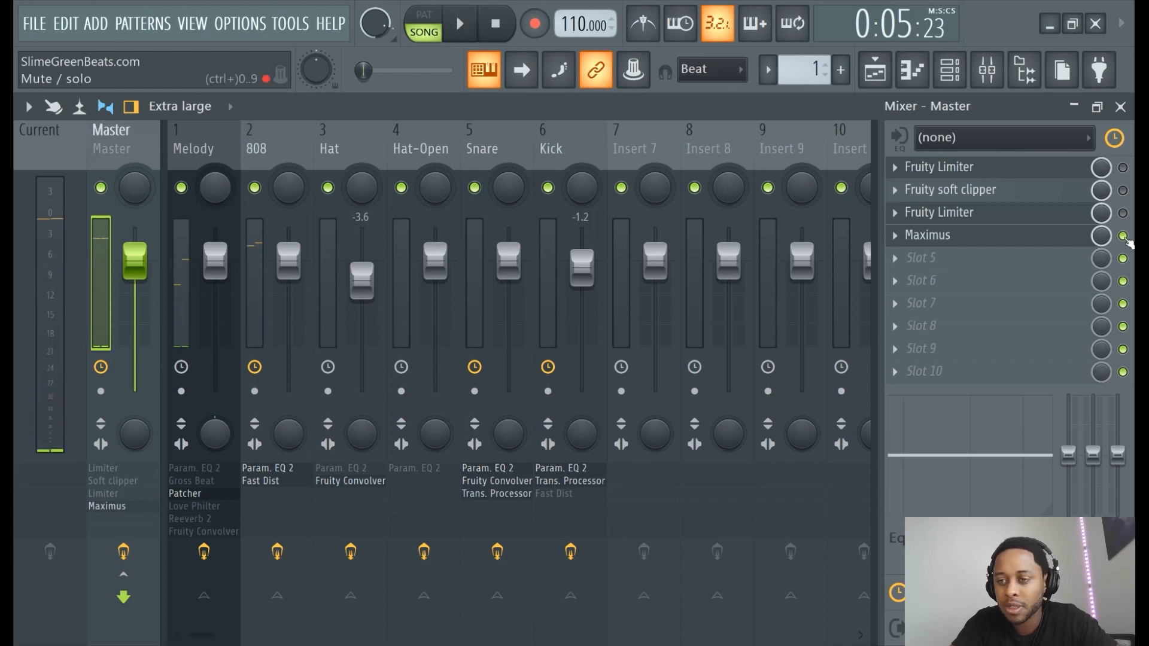
left_click(459, 26)
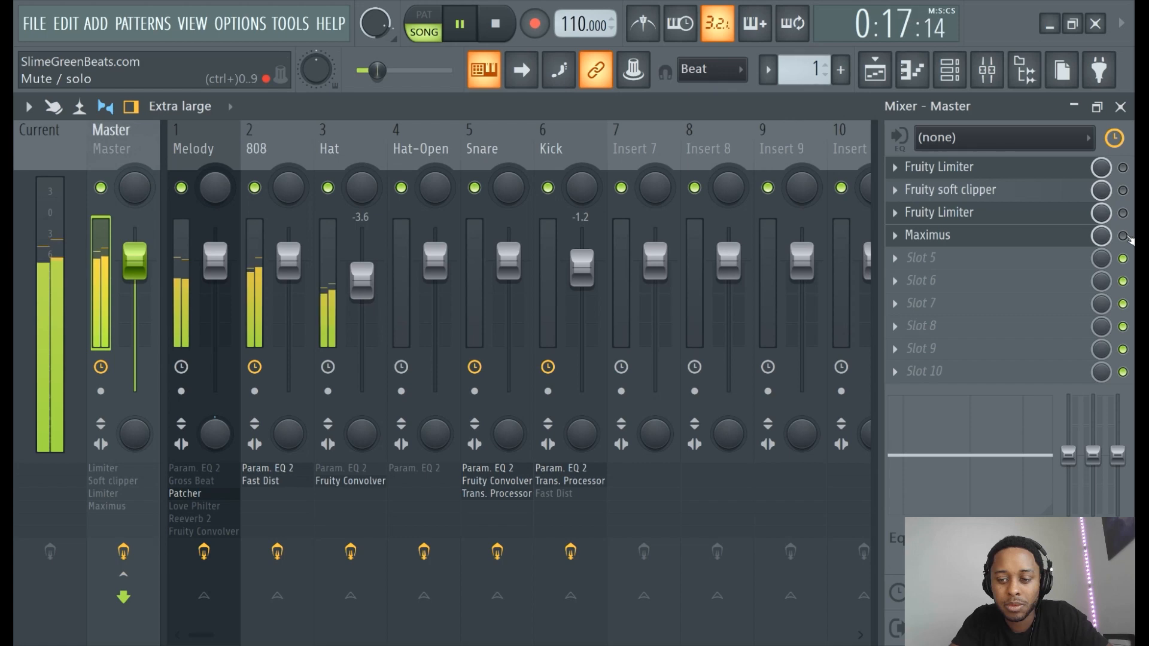
left_click(1123, 235)
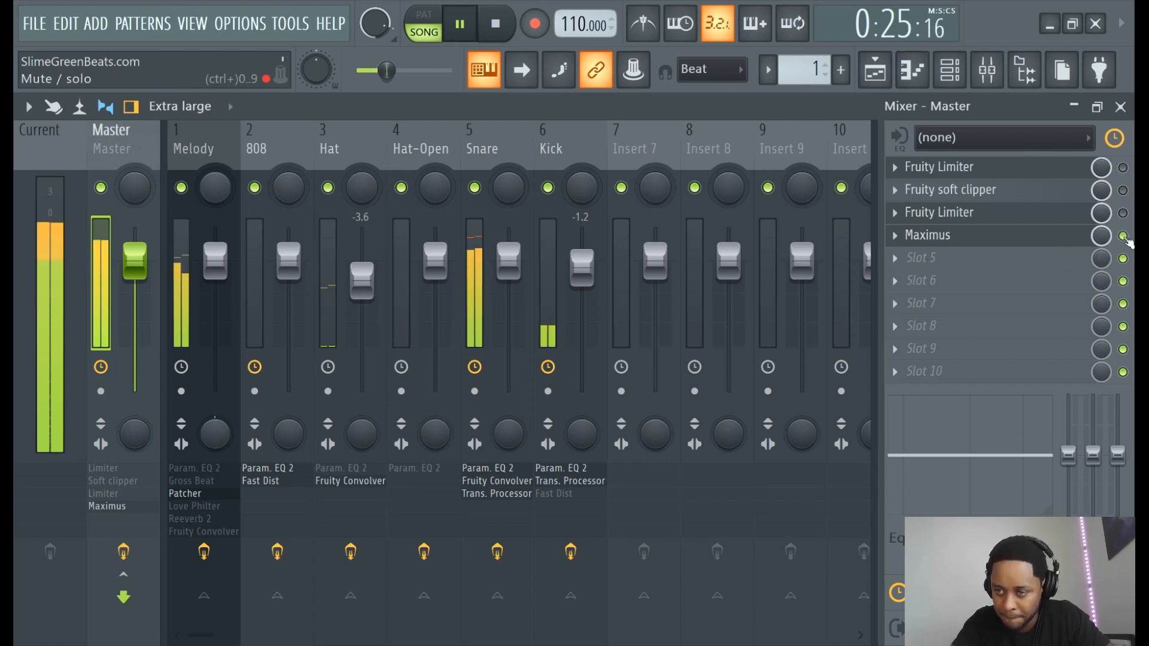
left_click(1123, 236)
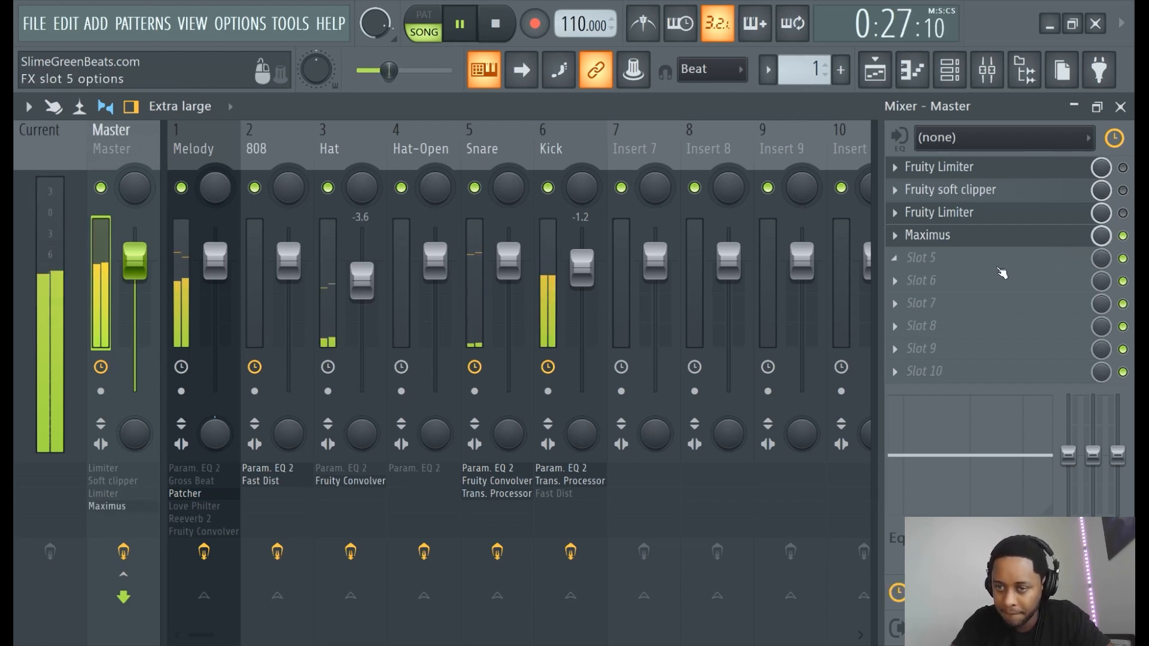
left_click(983, 236)
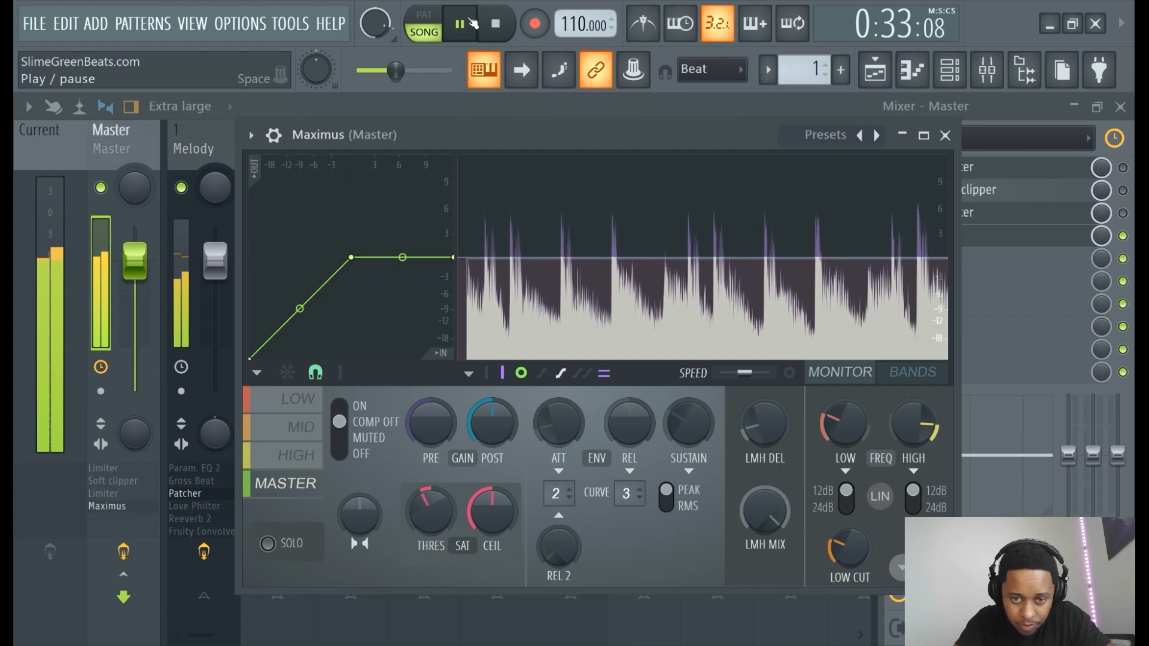
- Move the Maximus window aside, check its Monitor and Bands views, and return to the mixer
left_click(922, 372)
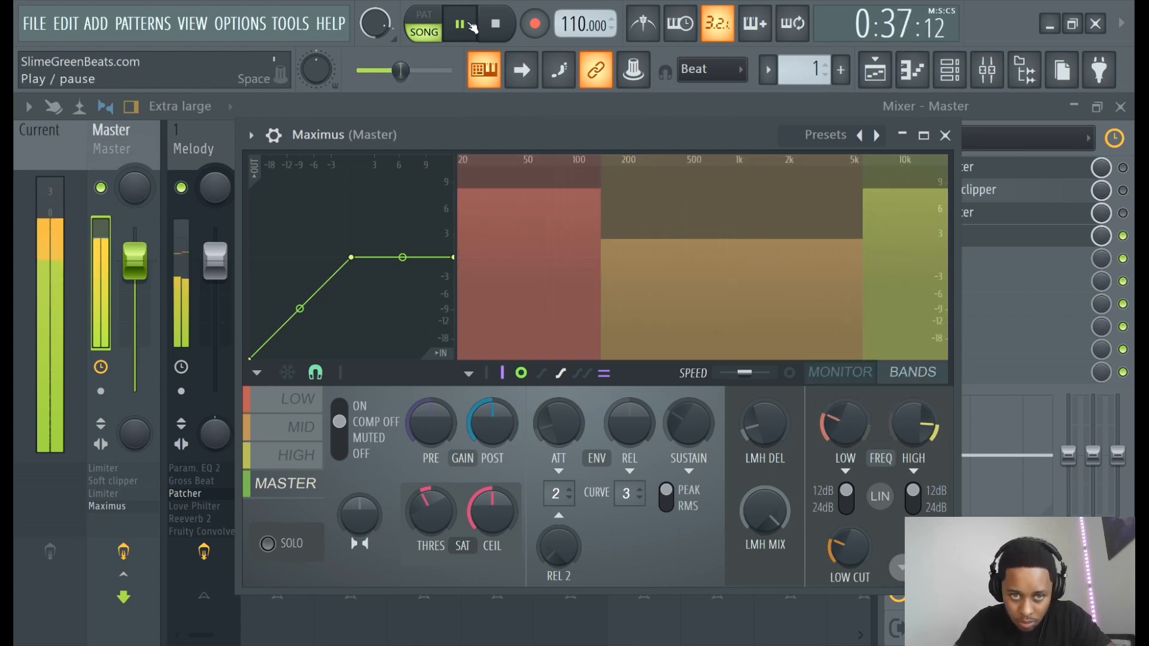
left_click(459, 24)
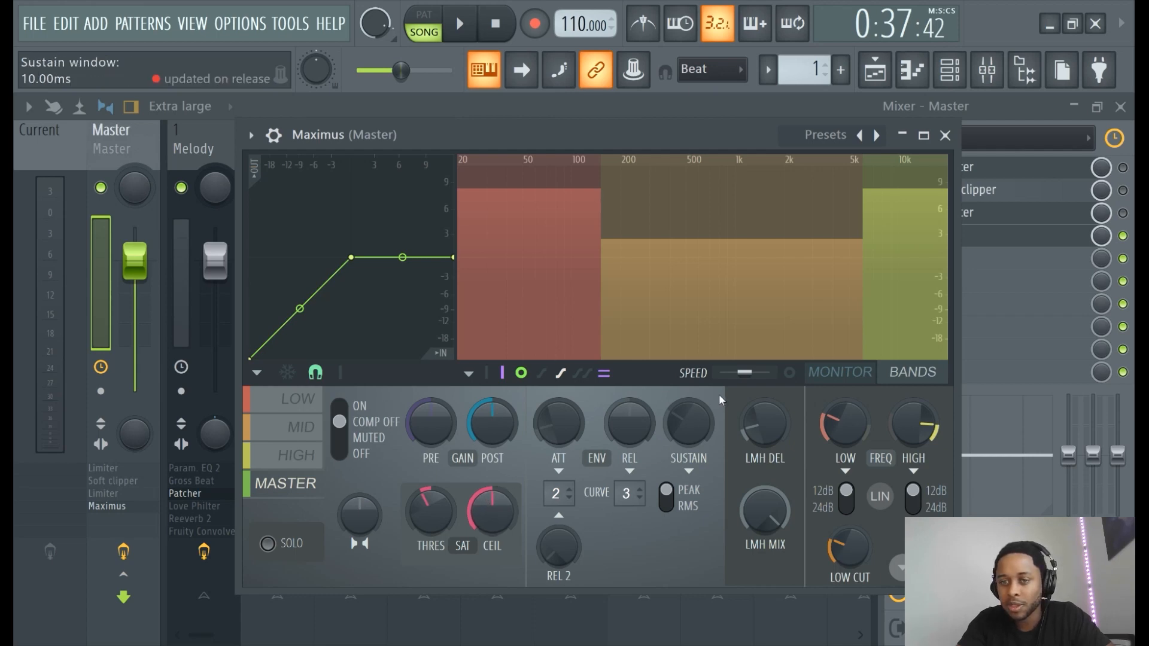
left_click_drag(628, 147, 570, 137)
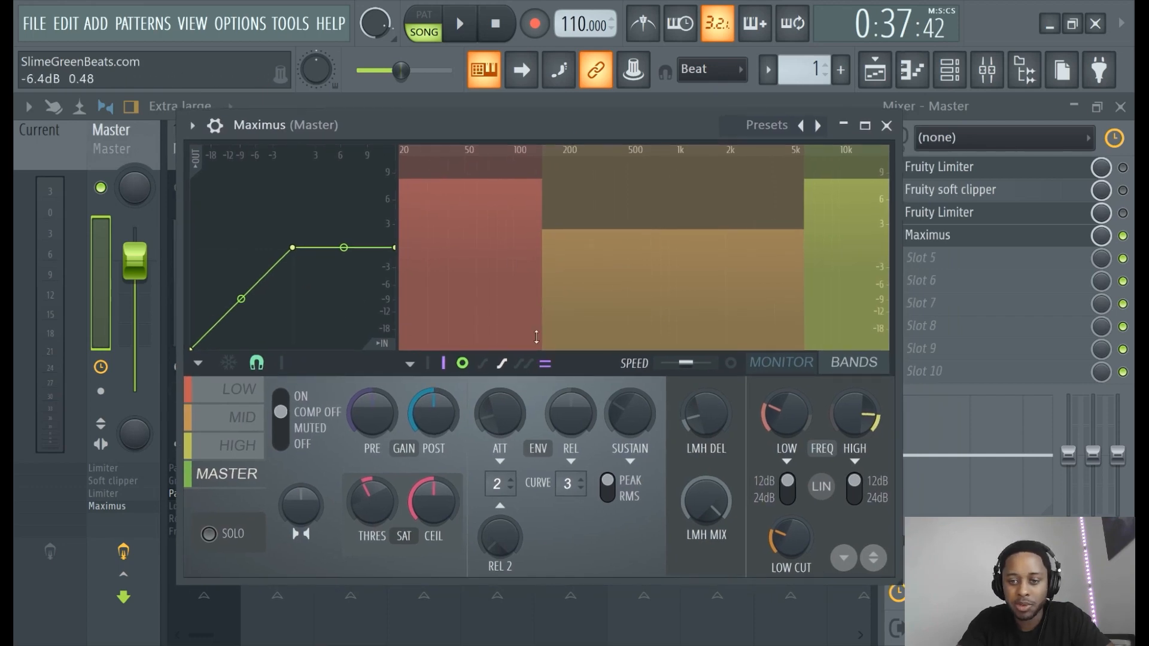
left_click(787, 363)
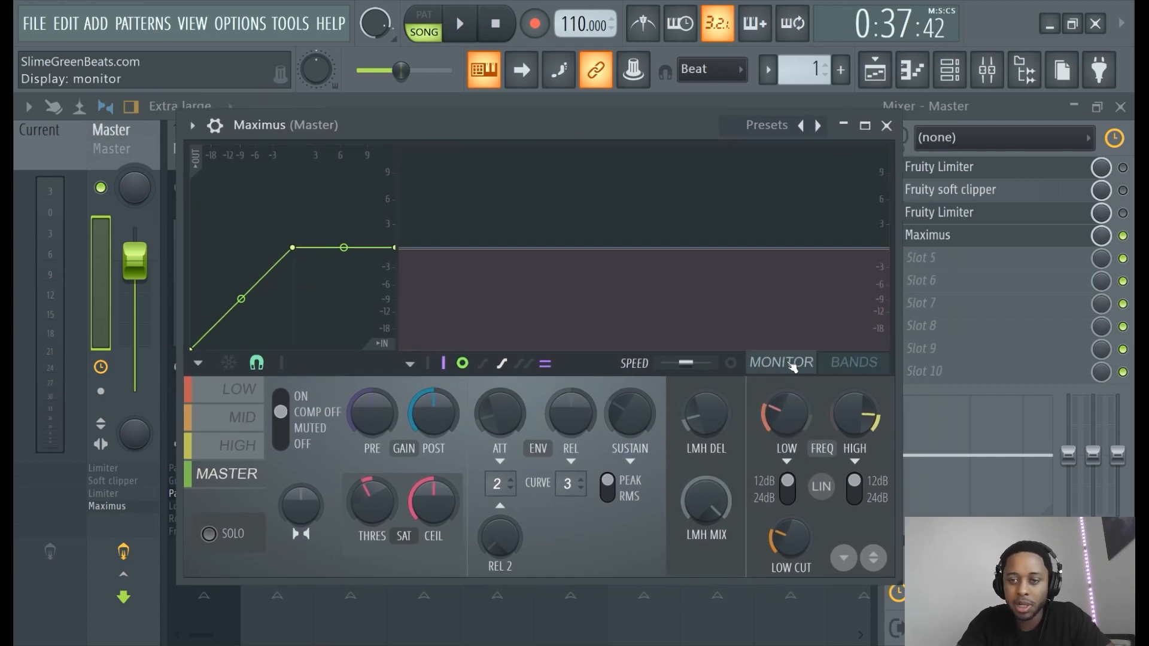
left_click(850, 365)
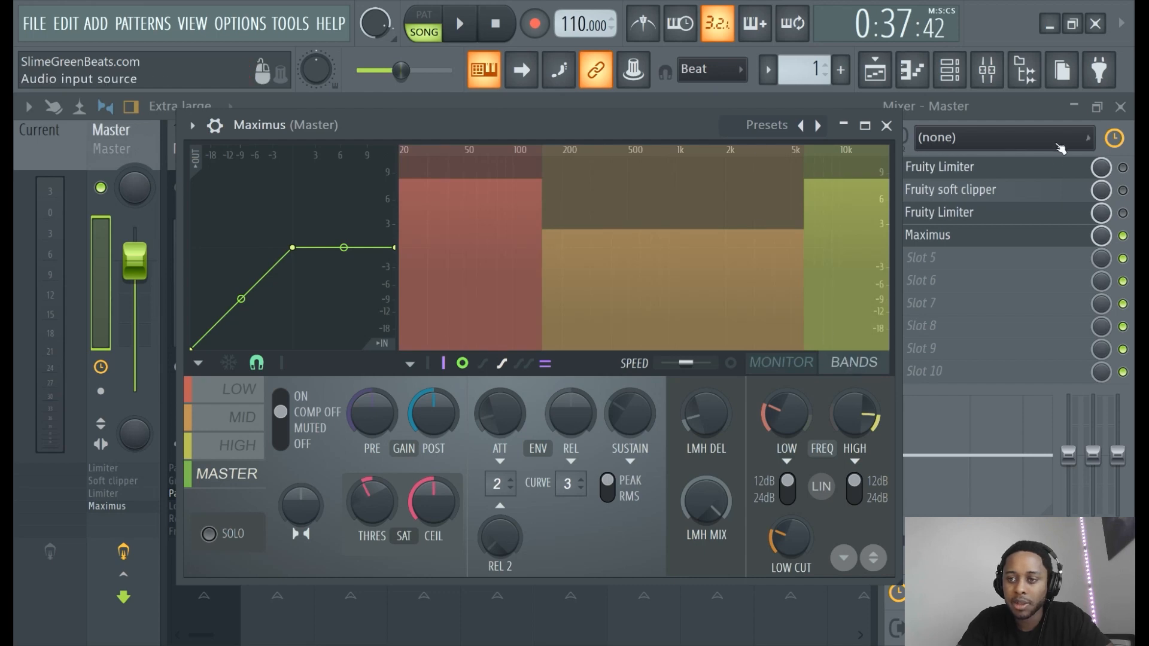
left_click(1027, 114)
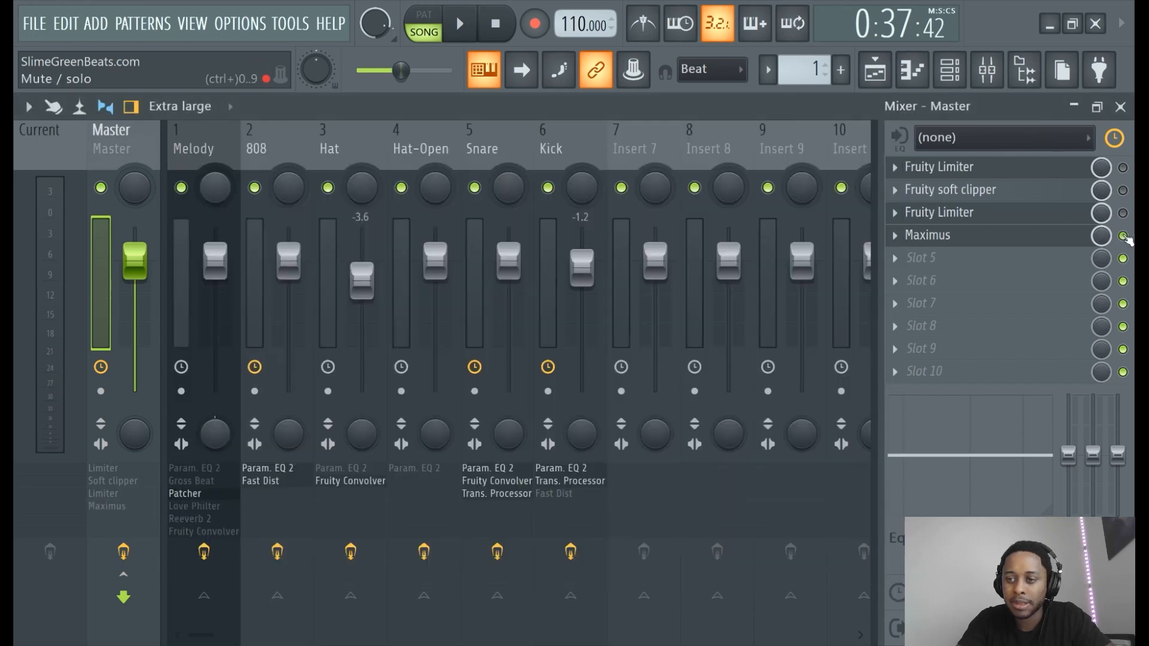
- Pick Fruity Love Philter from the plugin list for Master slot 5, below Maximus
left_click(963, 264)
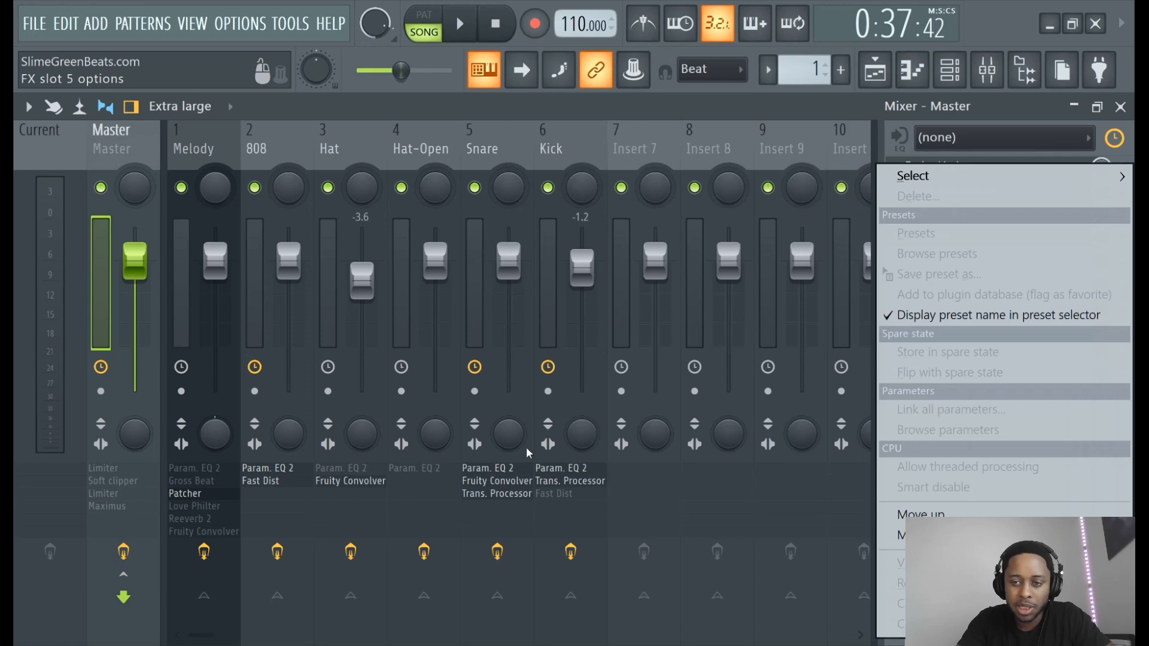
mouse_move(1014, 185)
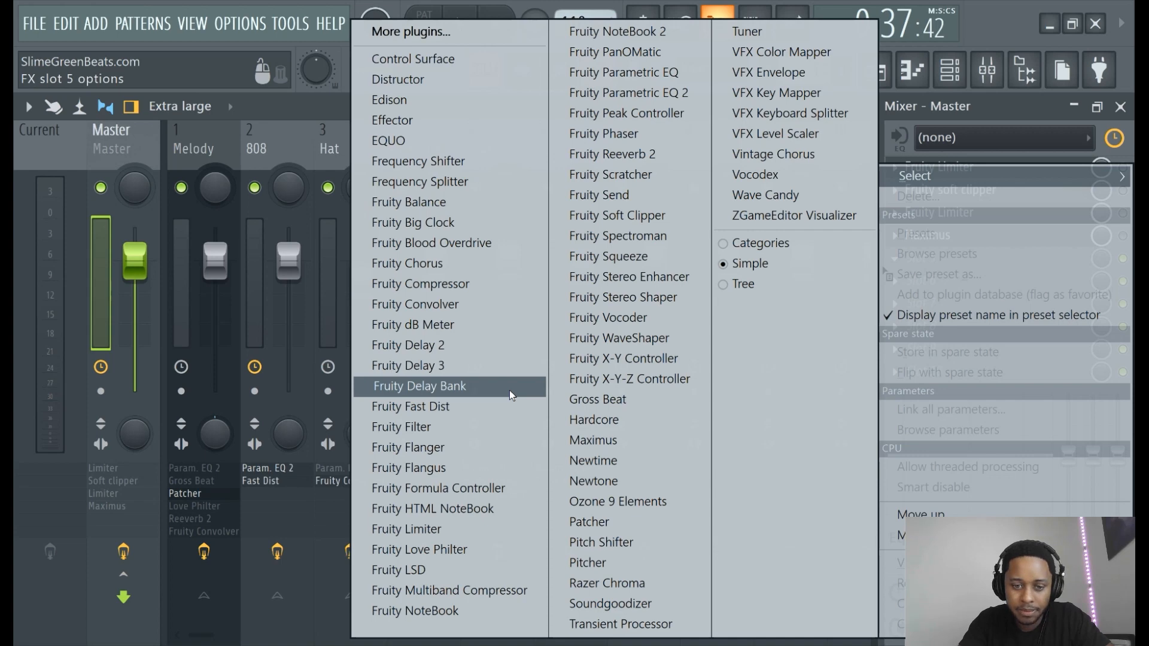
left_click(479, 550)
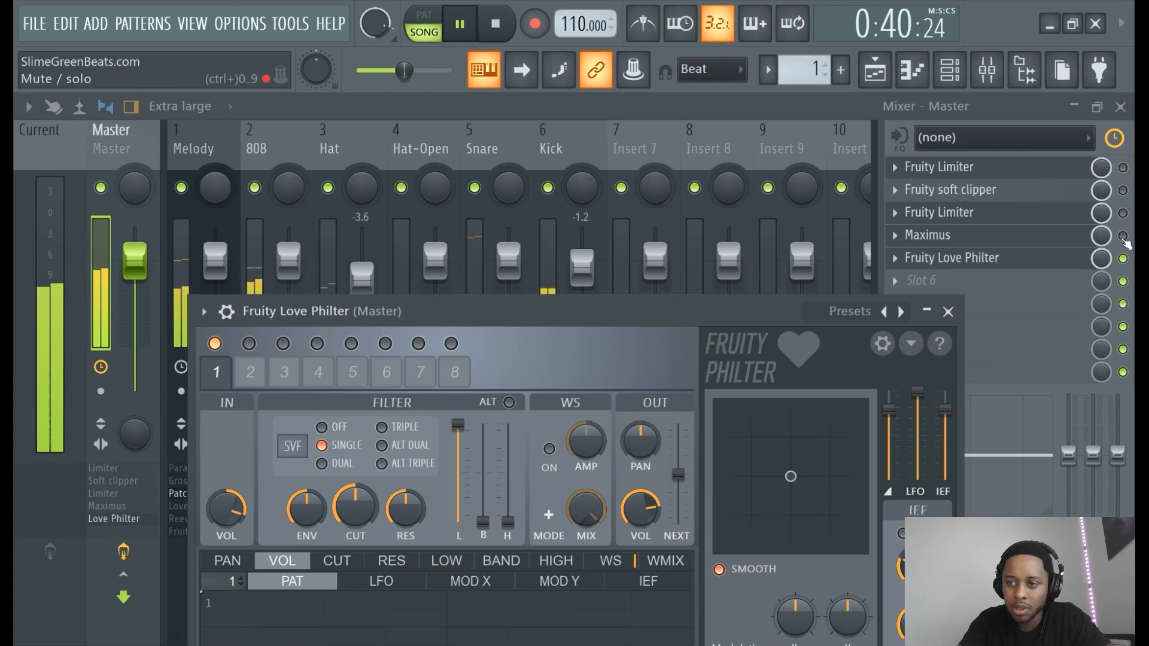
- Switch Maximus and the first Fruity Limiter back on, auditioning the song with play/pause
left_click(1123, 236)
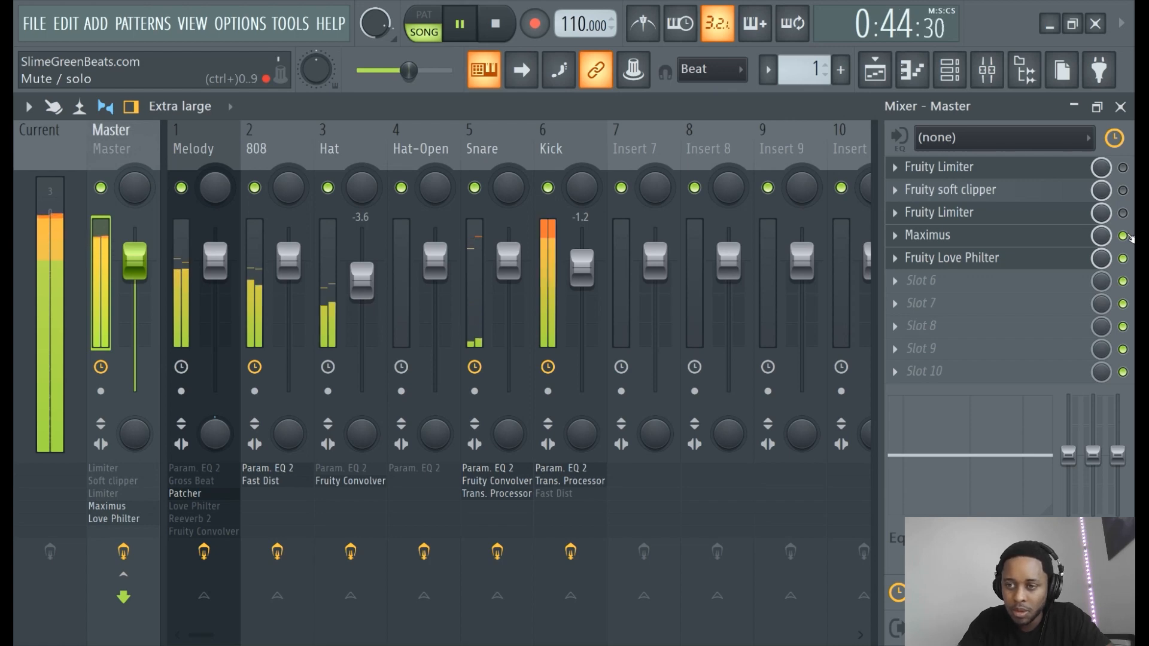
left_click(461, 24)
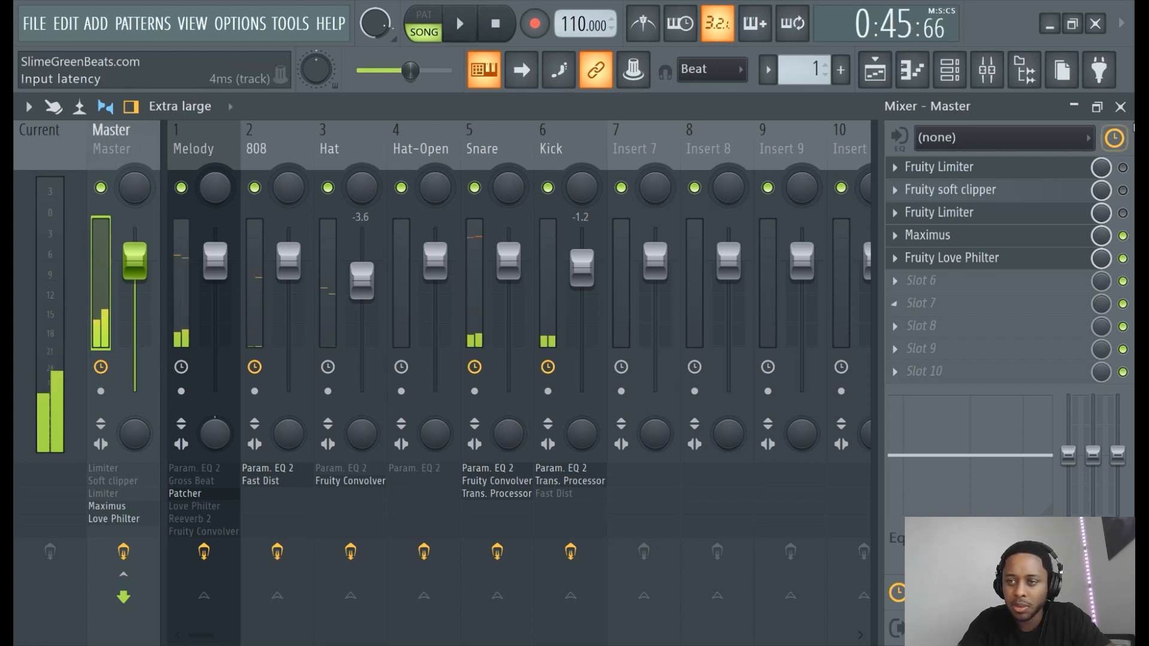
left_click(1123, 167)
left_click(461, 24)
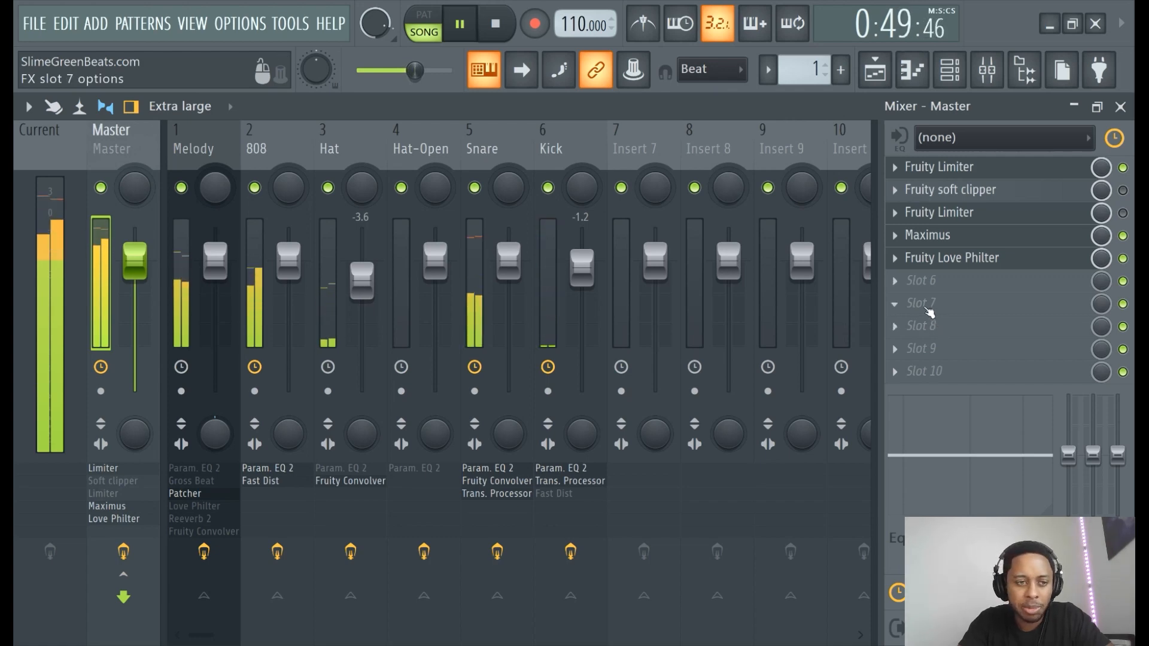
left_click(461, 24)
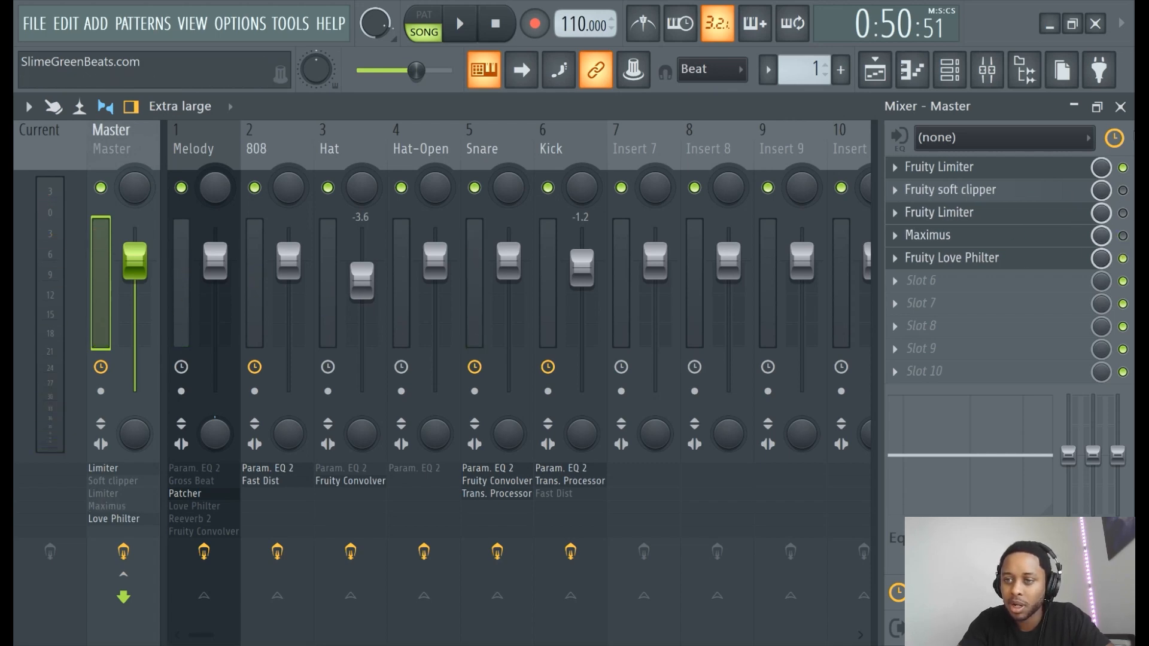
- Open Fruity Love Philter and mute it in the Master chain
left_click(1066, 258)
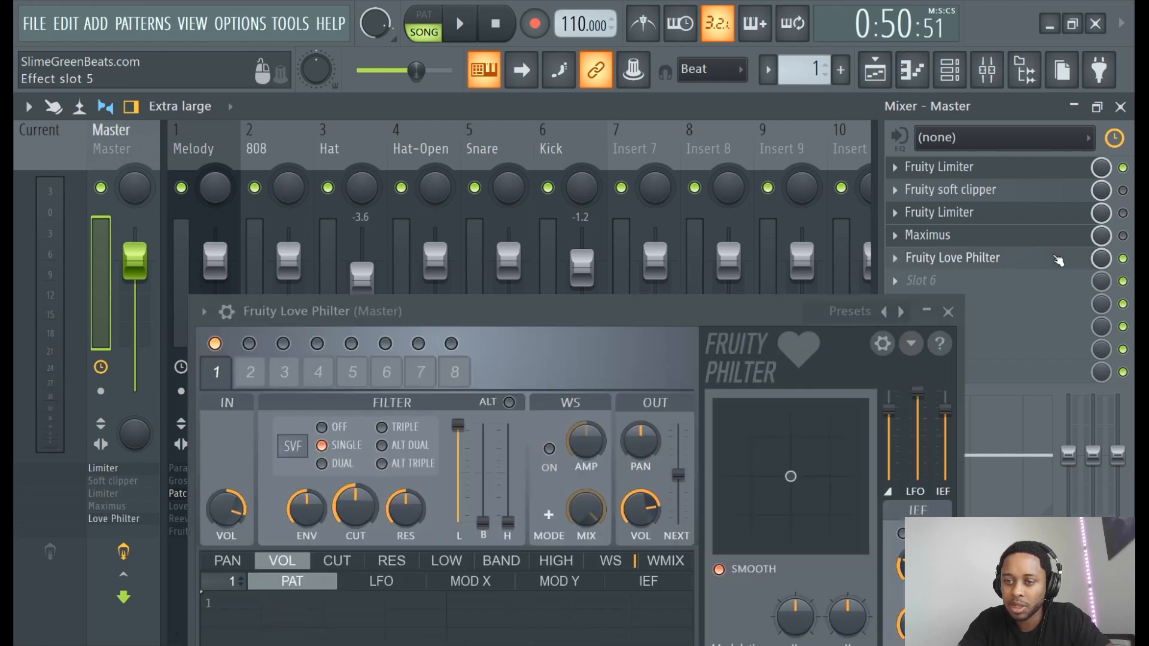
left_click(1123, 258)
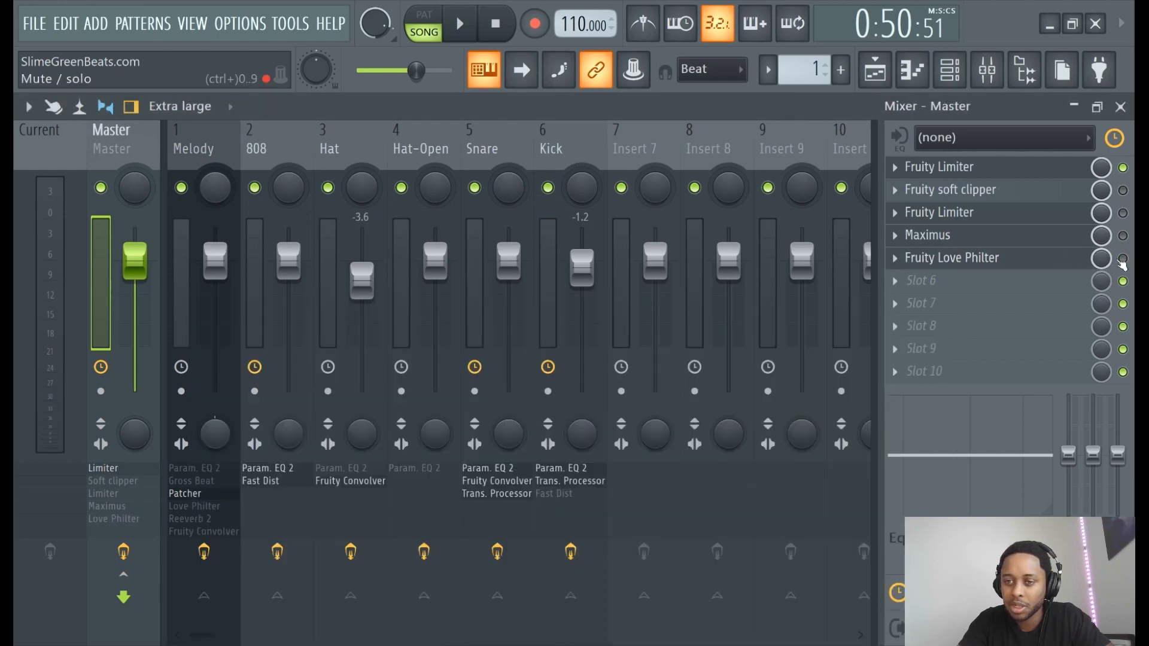
left_click(1015, 257)
- Load Soundgoodizer into the Master's sixth effect slot
left_click(1011, 281)
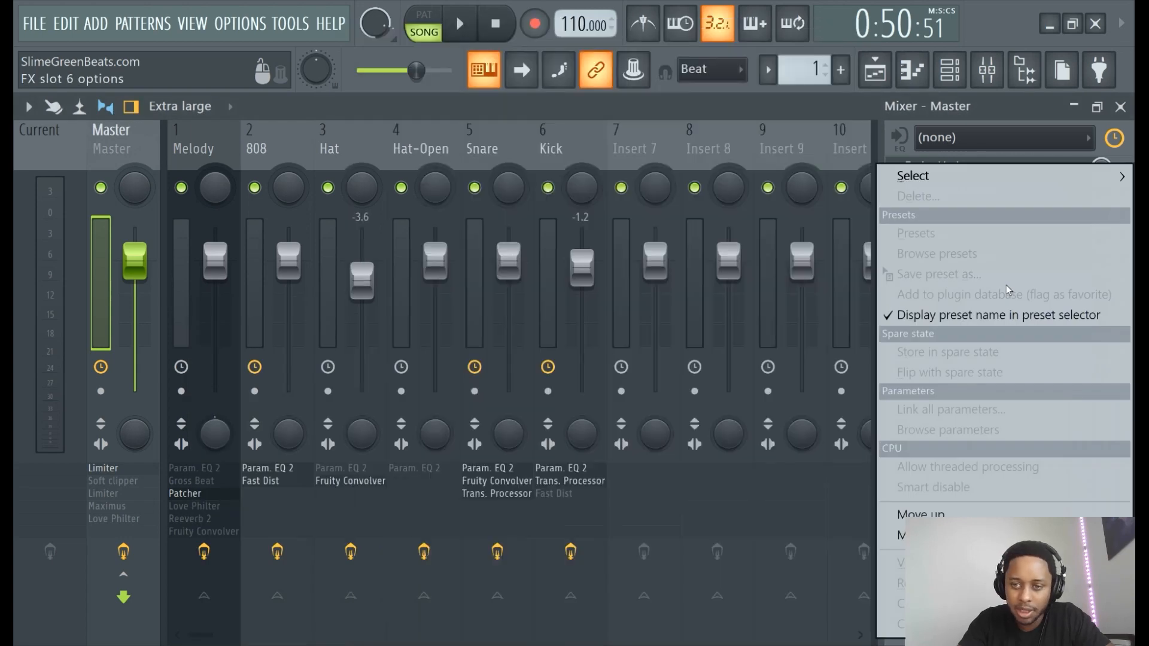
mouse_move(1047, 177)
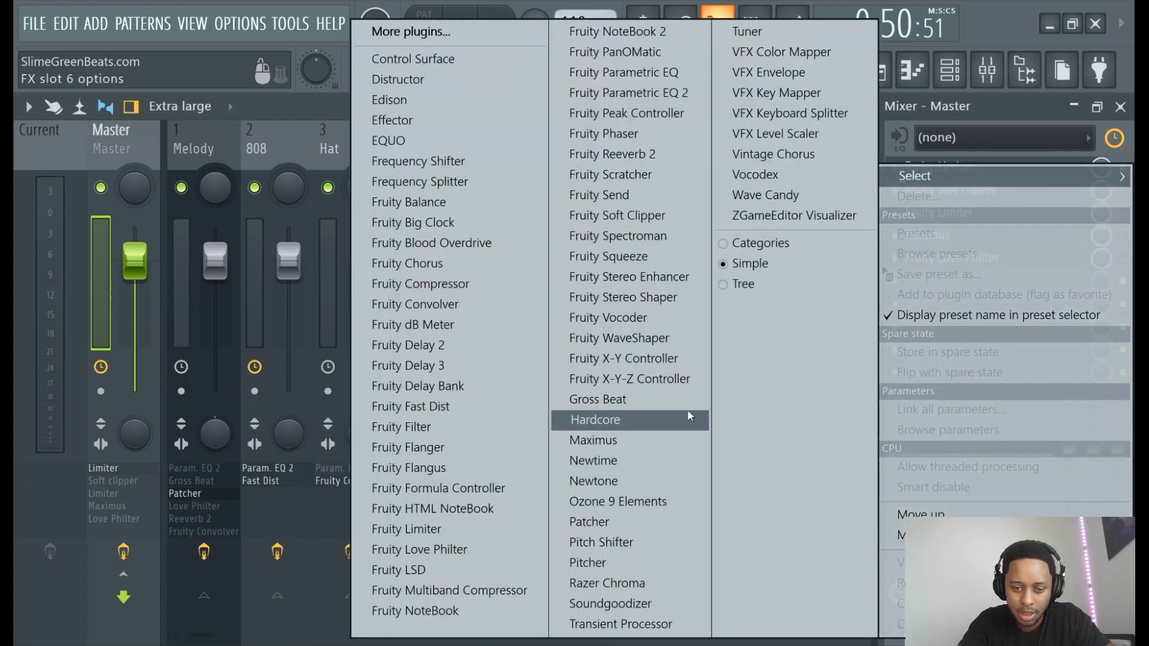
left_click(627, 601)
- Audition Soundgoodizer modes B, C, D and B during playback, settle on mode A, and close it
key("space")
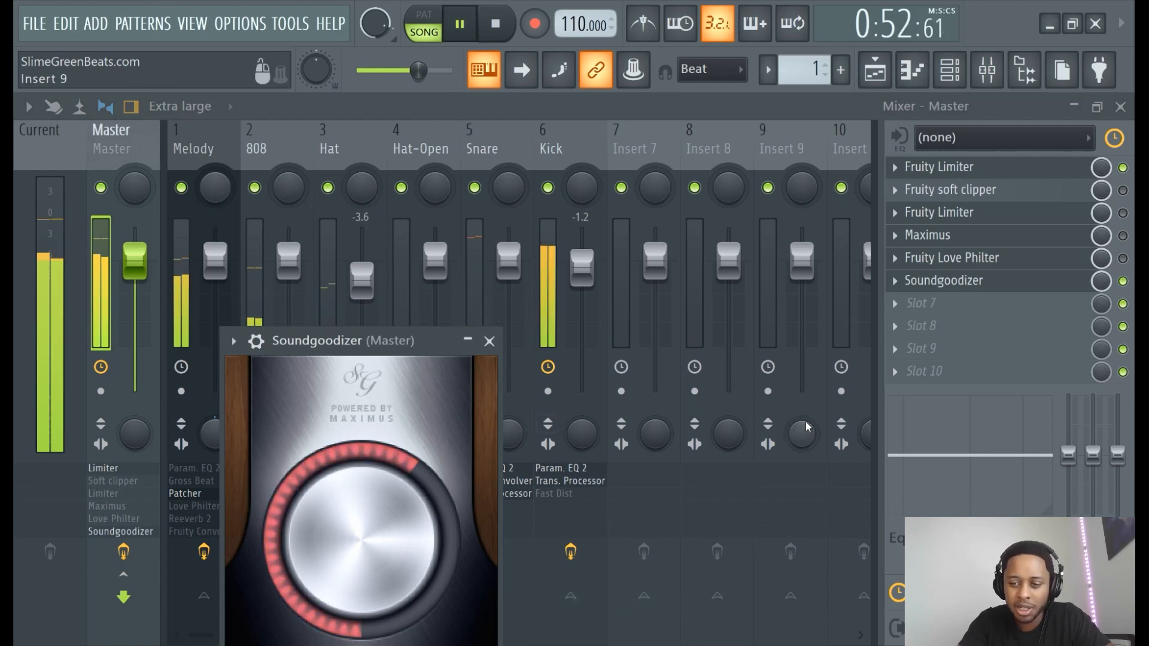
left_click_drag(386, 429, 518, 239)
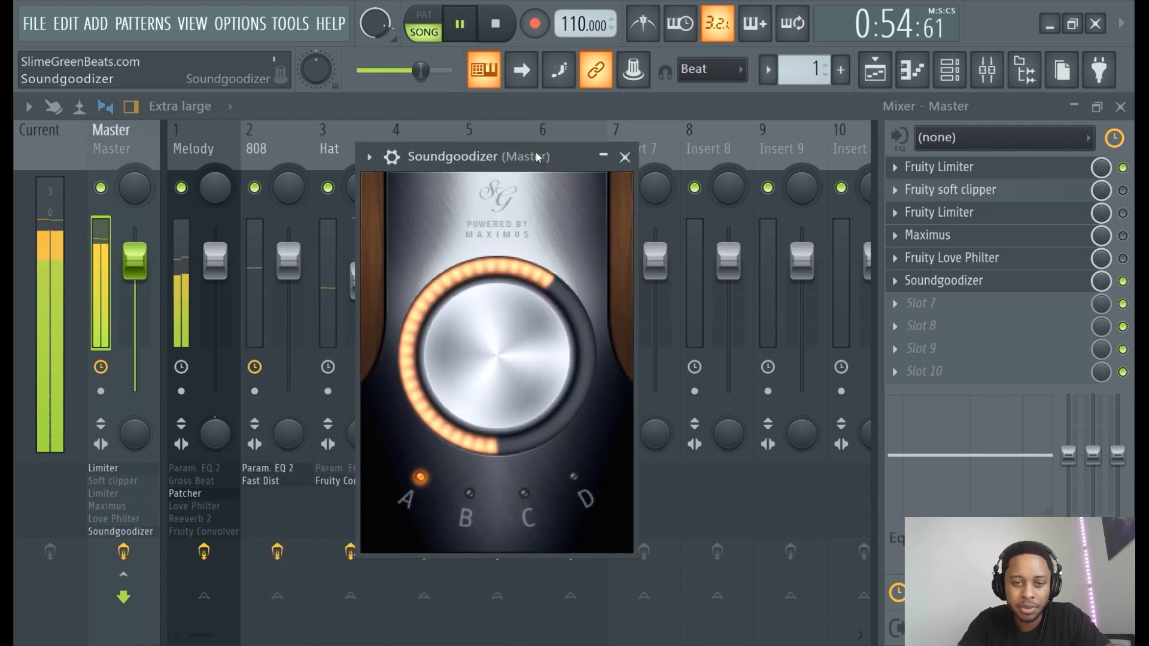
left_click(465, 488)
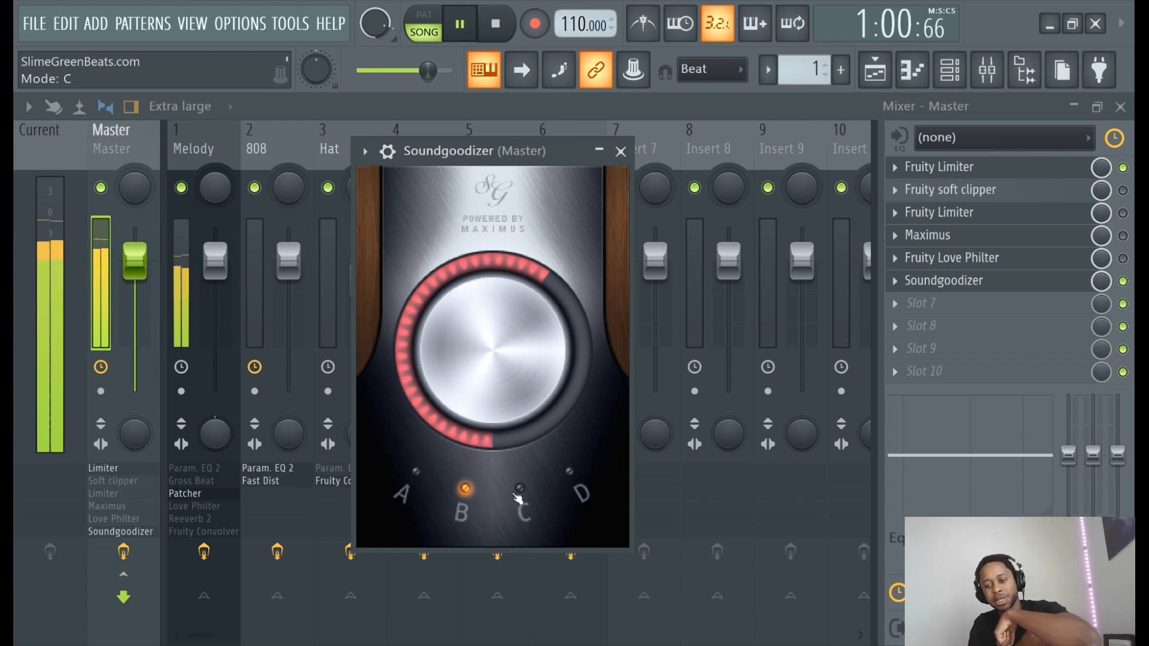
left_click(518, 495)
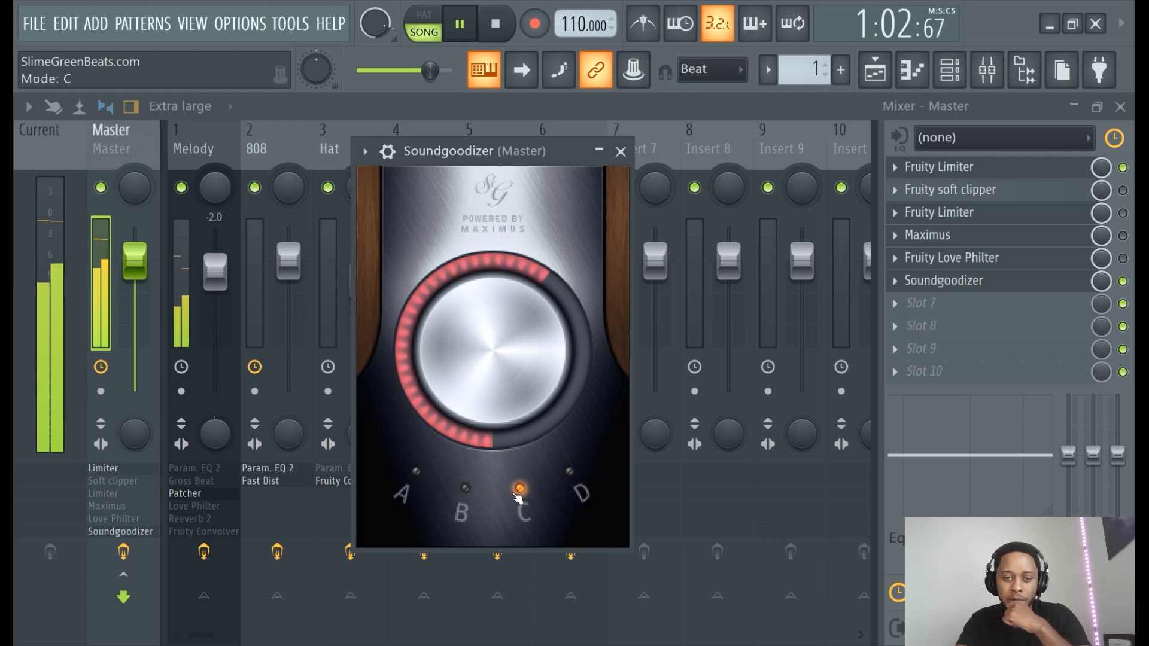
left_click(565, 491)
left_click(464, 489)
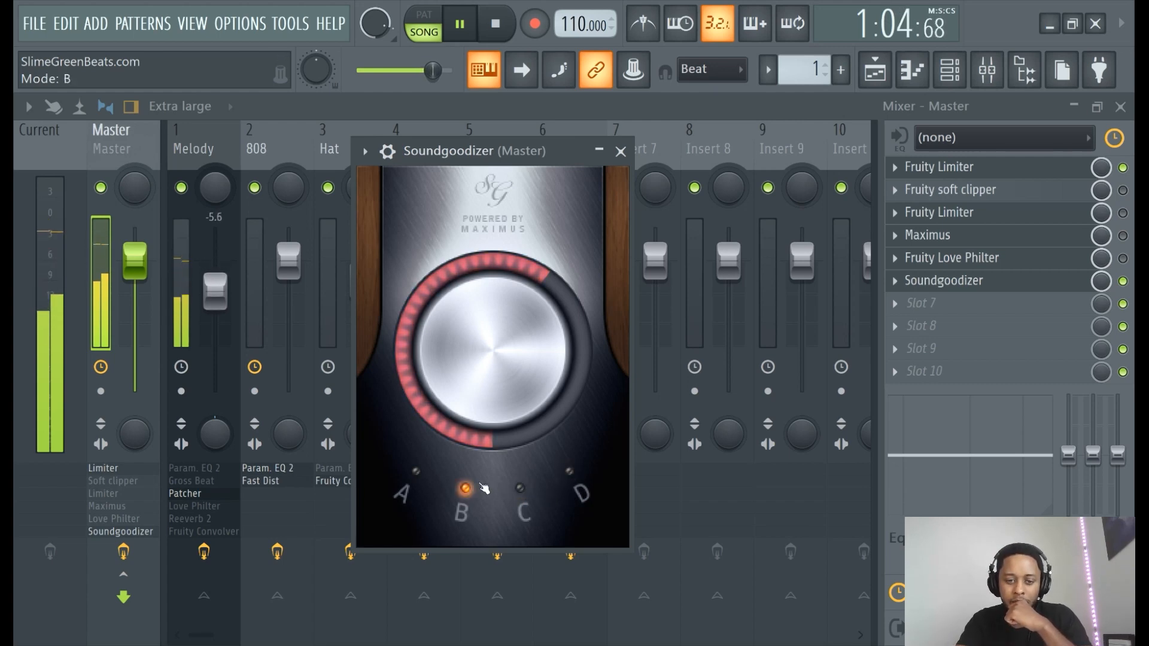
left_click(420, 477)
left_click(459, 23)
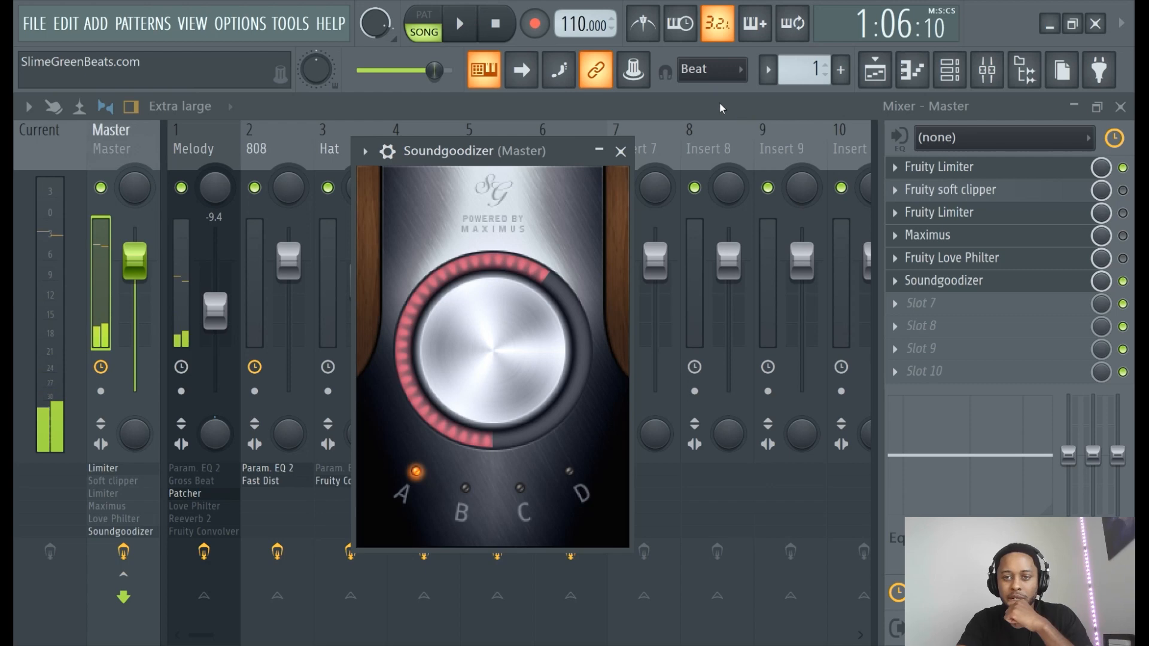
left_click(720, 106)
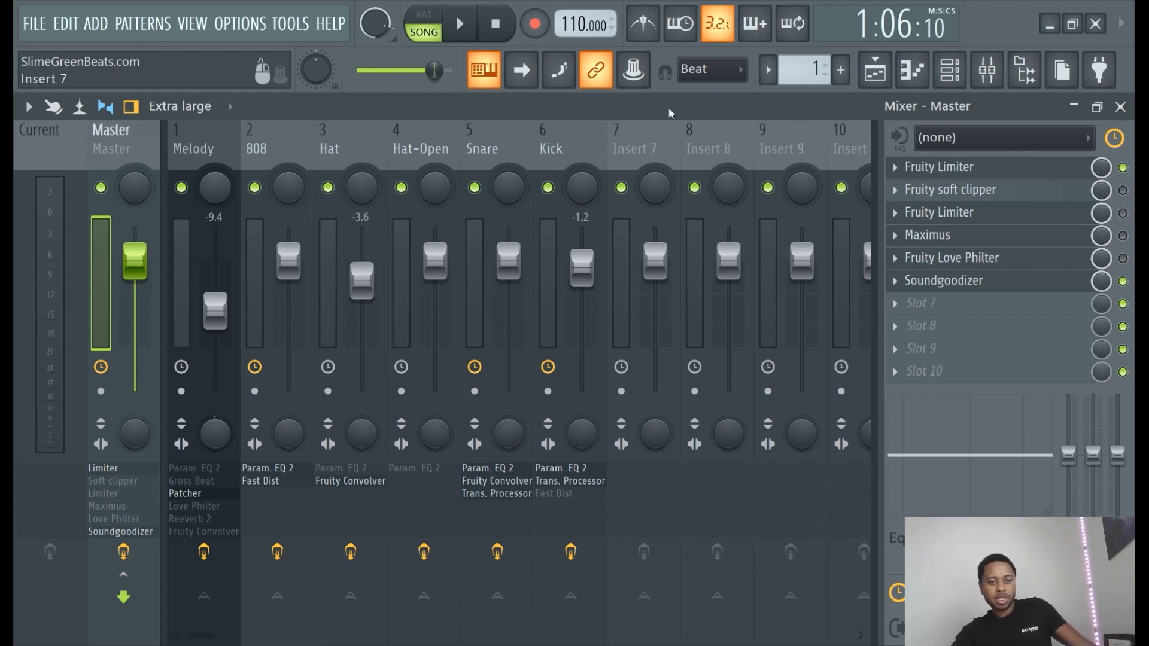
left_click(984, 70)
left_click(984, 70)
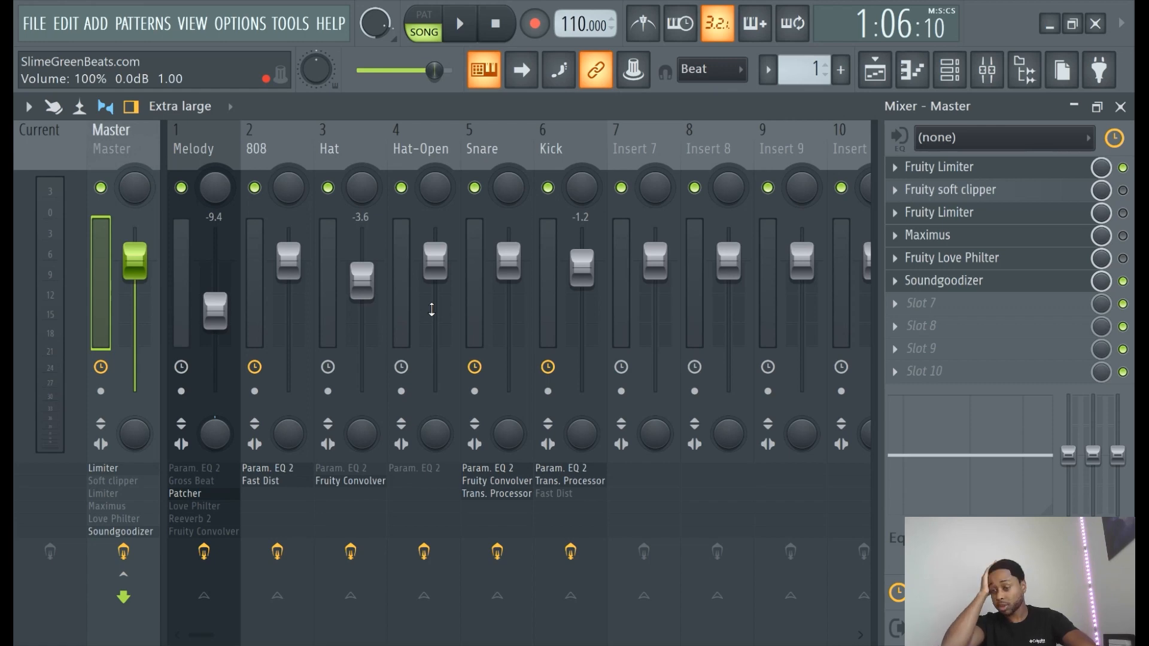
- Set the first Fruity Limiter's ceiling to -0.2dB, trim its gain slightly, then bypass it
left_click(969, 168)
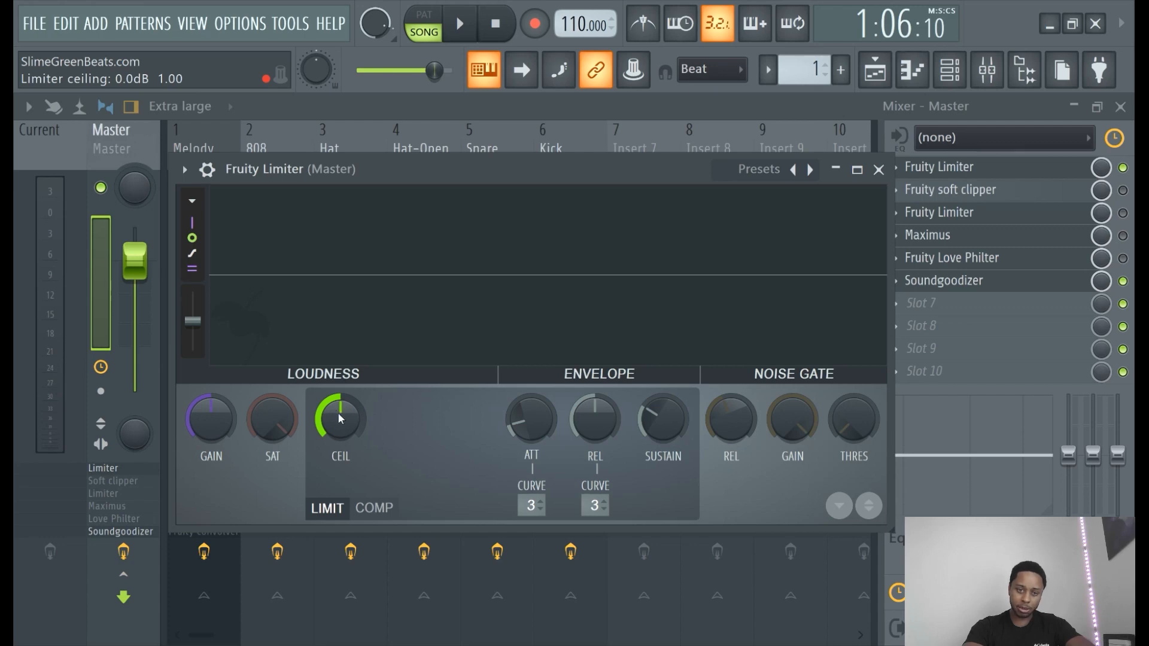
left_click_drag(341, 417, 340, 419)
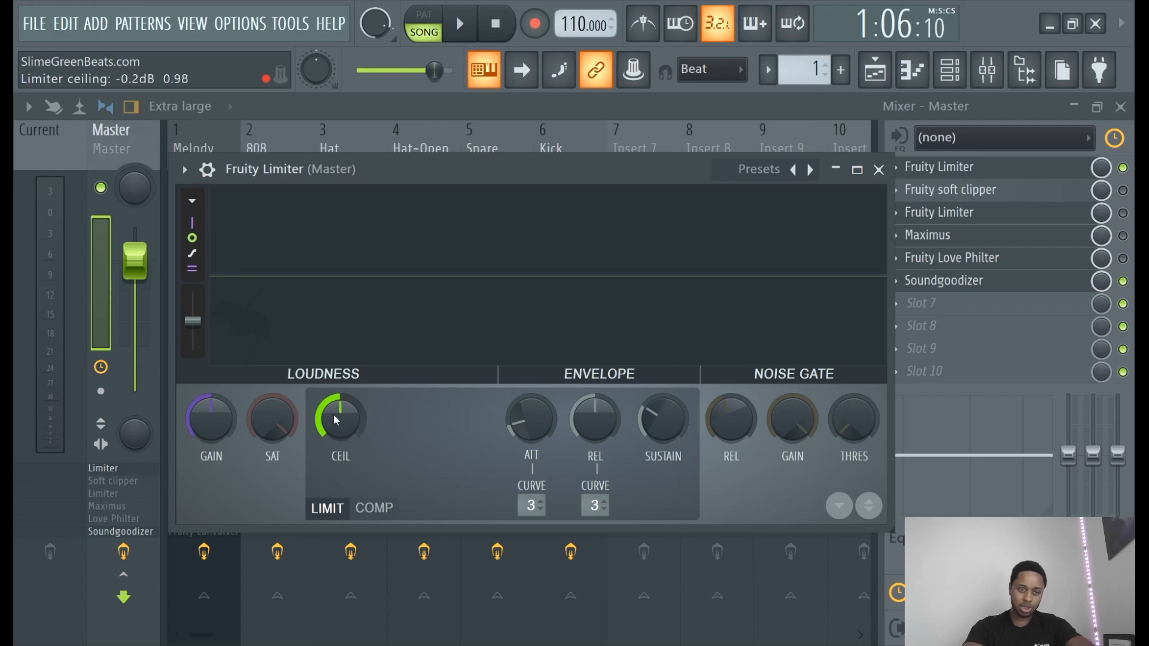
left_click_drag(211, 419, 211, 421)
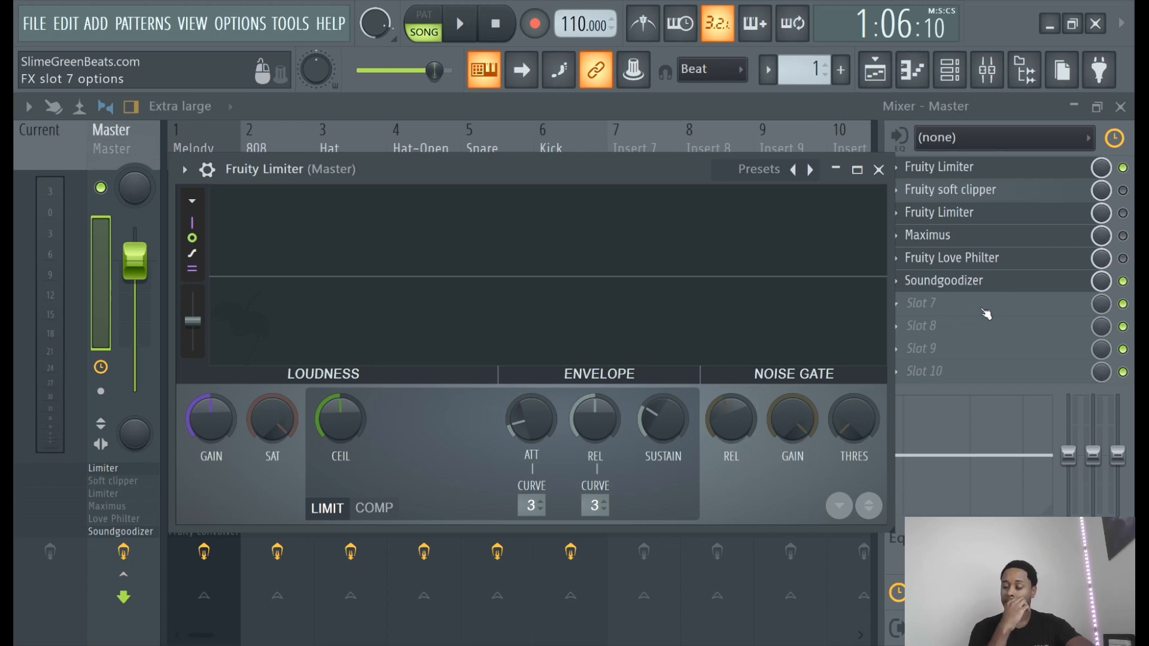
left_click(1123, 167)
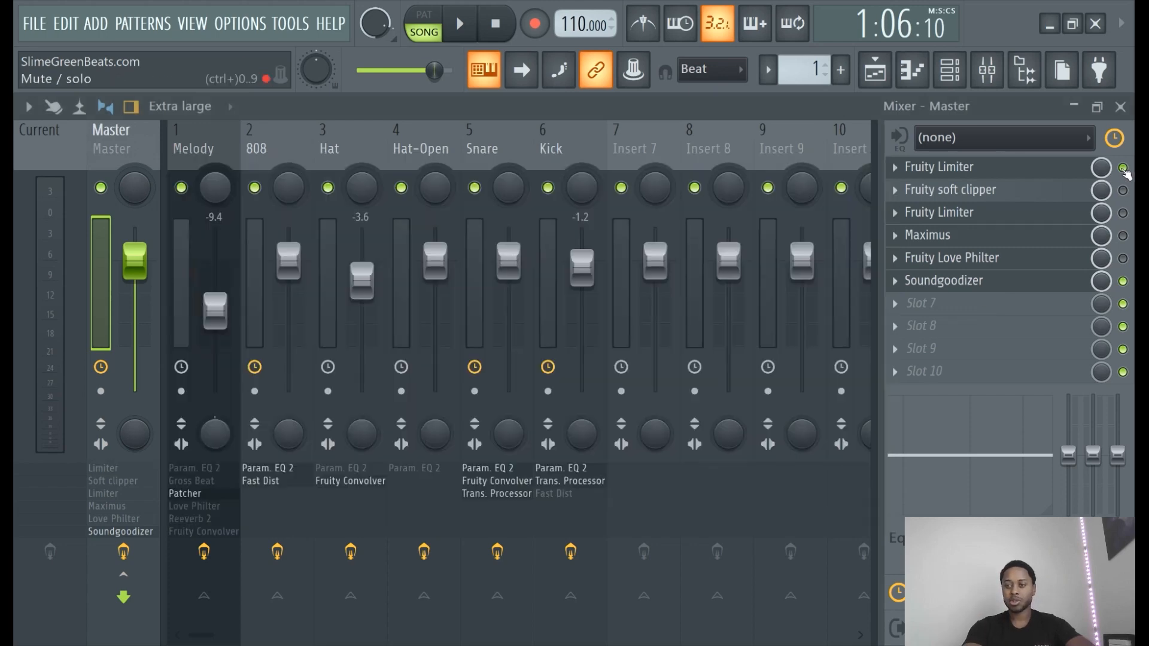